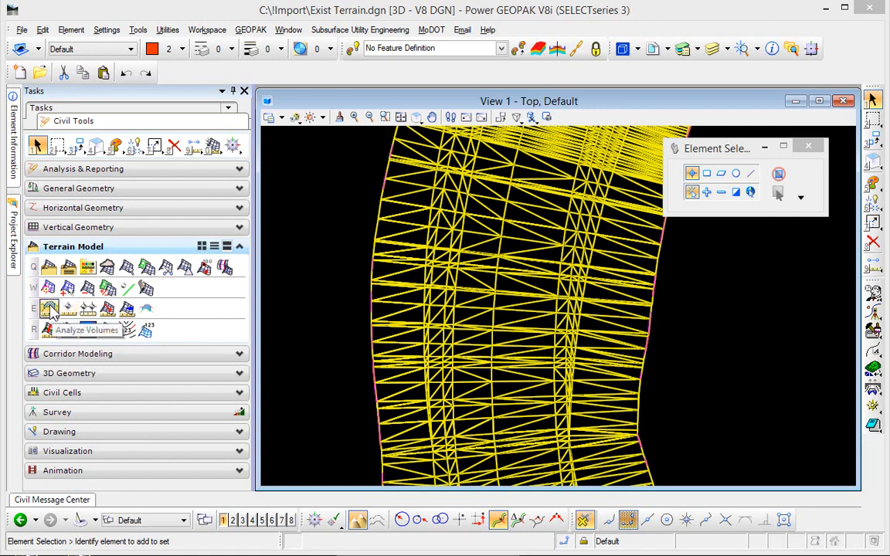
Start a volume analysis with the Terrain Model To Terrain Model Volume method and pick J7P0428I-9 as the From terrain model.
left_click(50, 309)
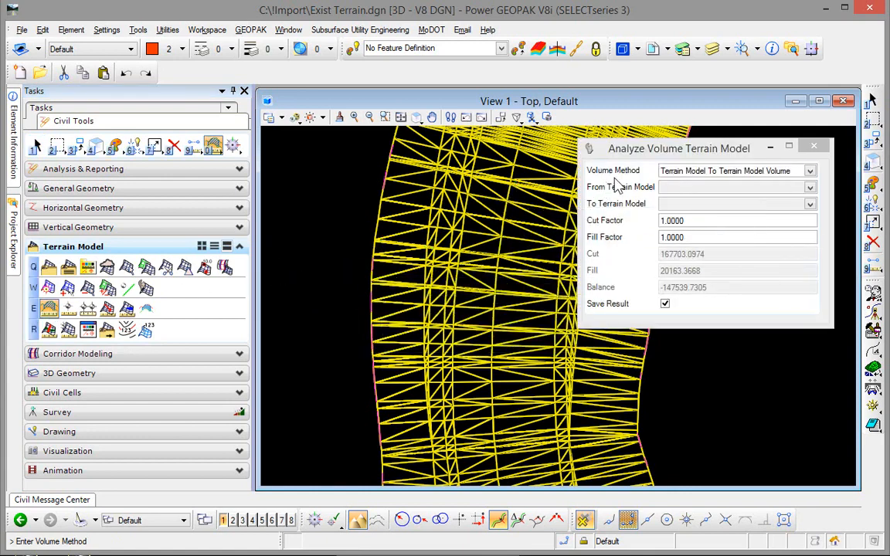
left_click(810, 173)
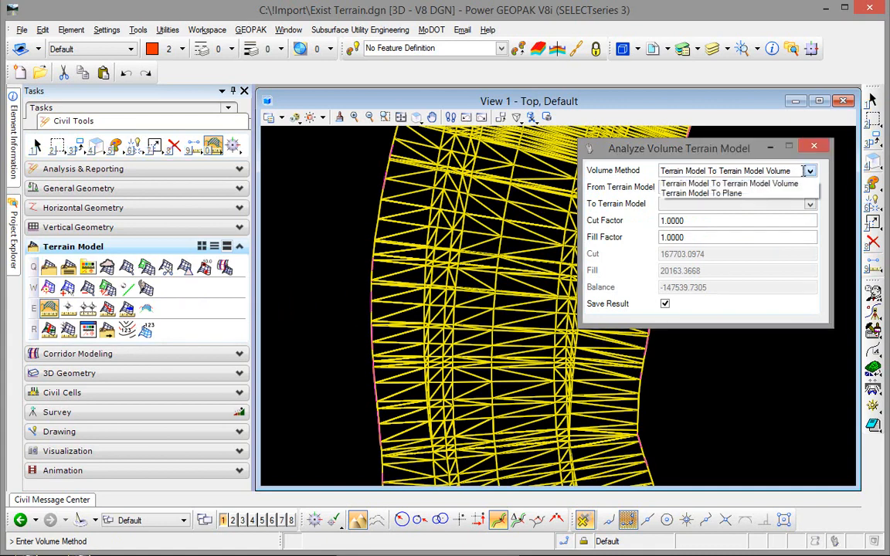
left_click(729, 184)
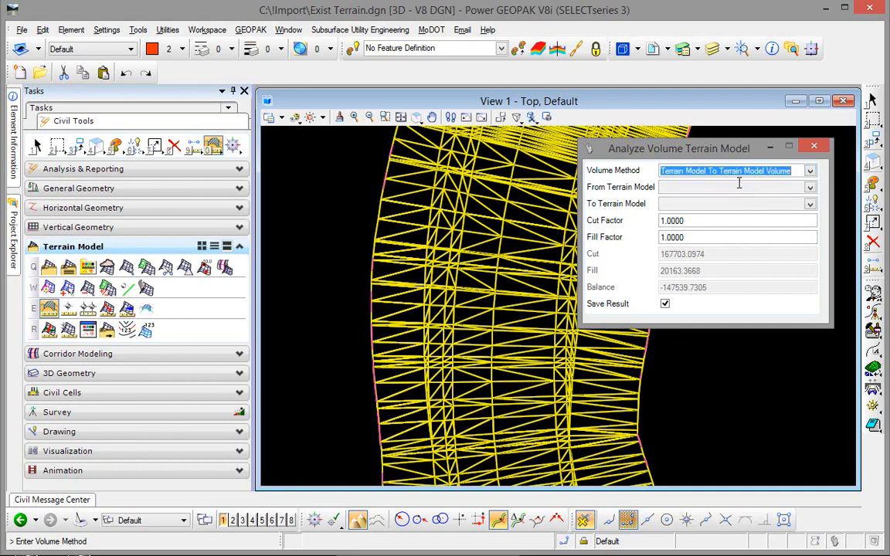
left_click(310, 292)
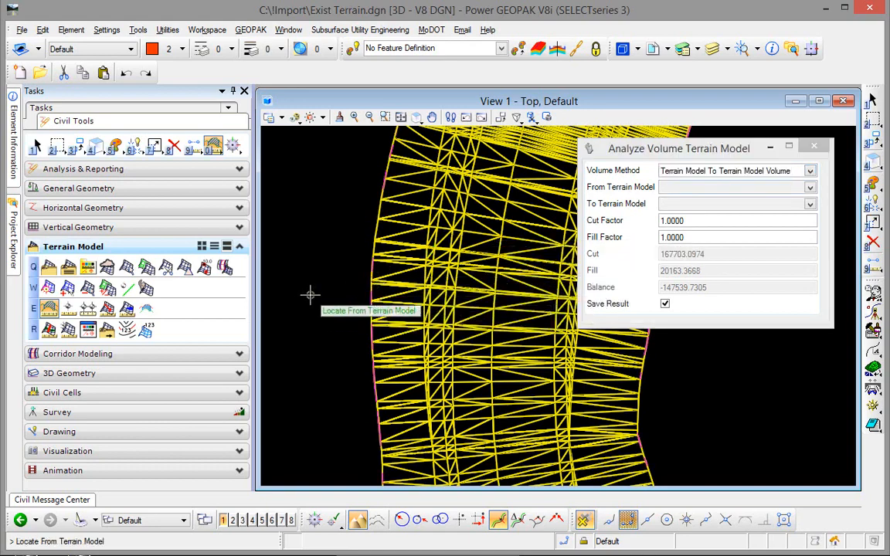
scroll(310, 293, "down", 5)
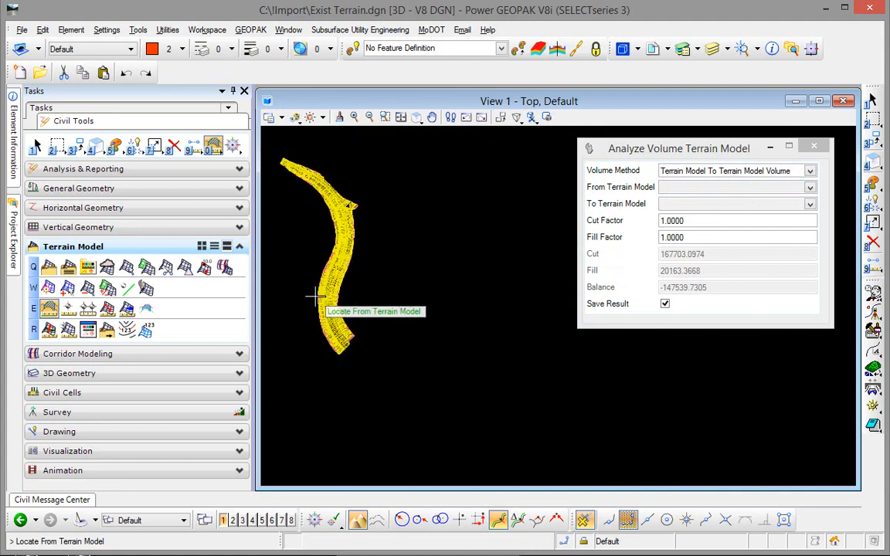
middle_click_drag(310, 293, 605, 377)
scroll(612, 377, "down", 2)
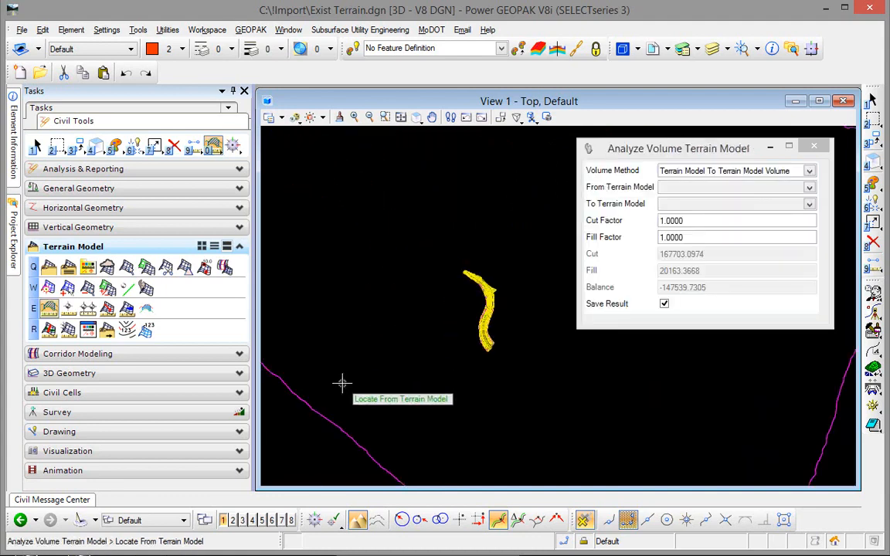
left_click(313, 411)
Pick the corridor-shaped terrain Business 13 as the To terrain model for the volume analysis.
scroll(488, 317, "up", 3)
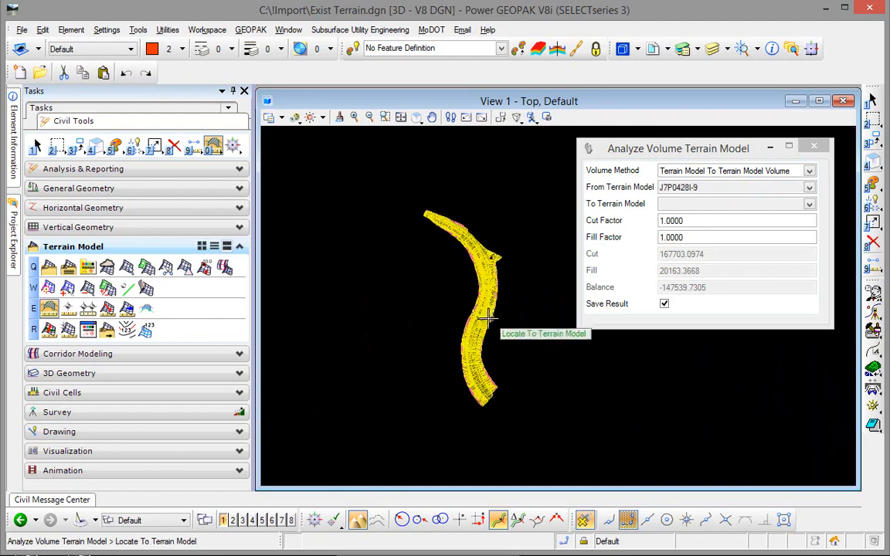
scroll(483, 317, "up", 3)
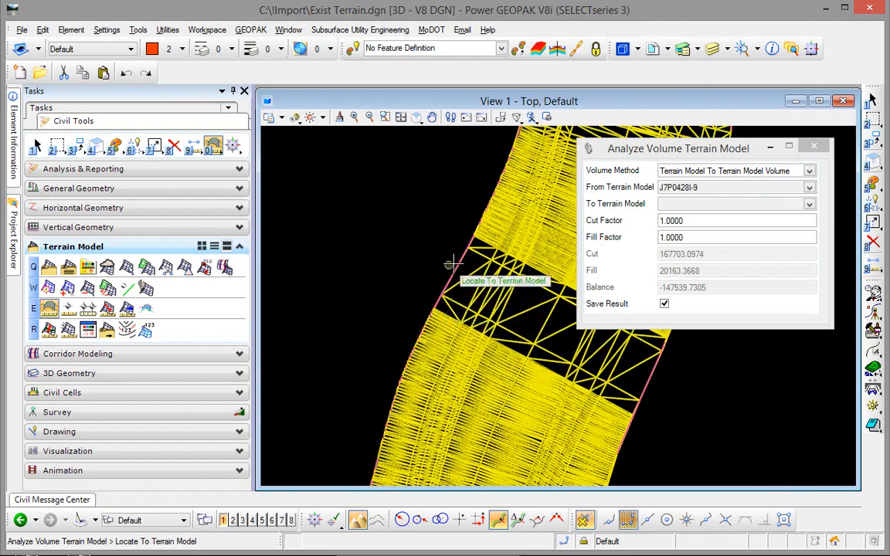
left_click(459, 255)
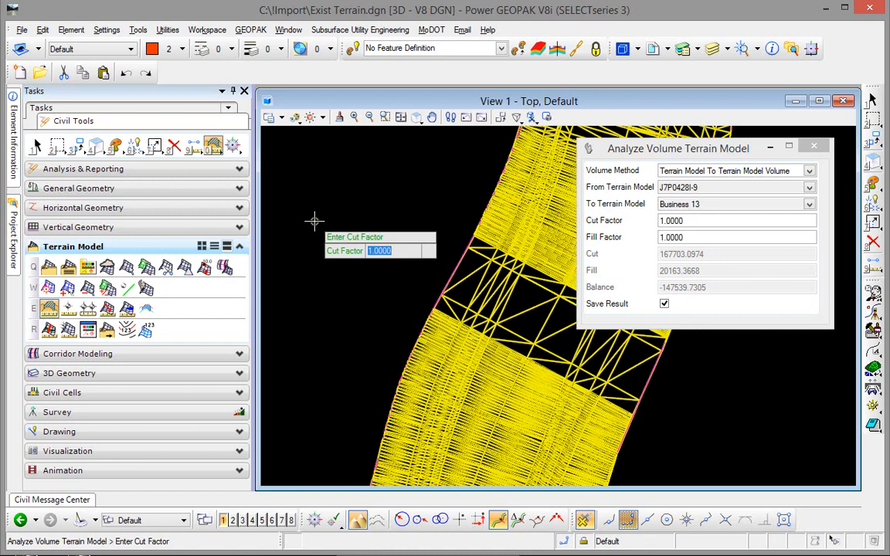
Accept cut and fill factors of 1.0000 without a boundary, and place the saved volume results as text beside the terrain.
key("Return")
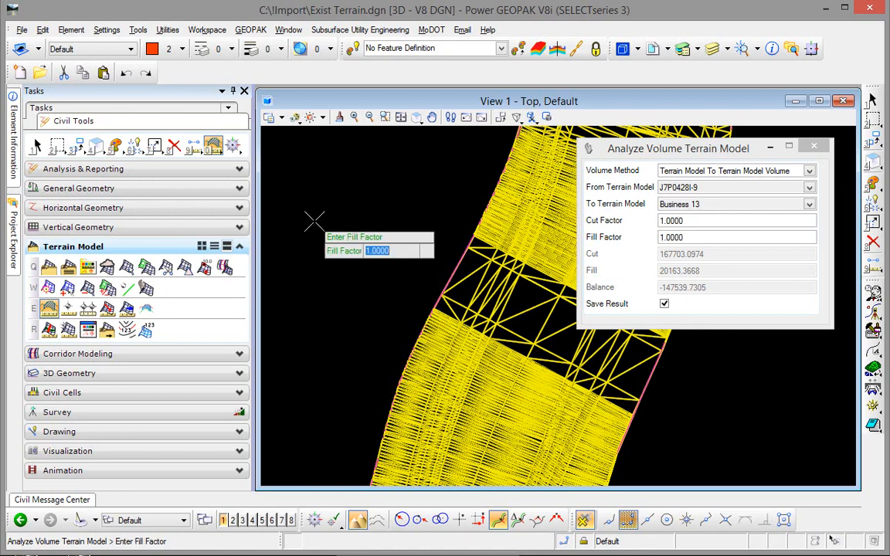
key("Return")
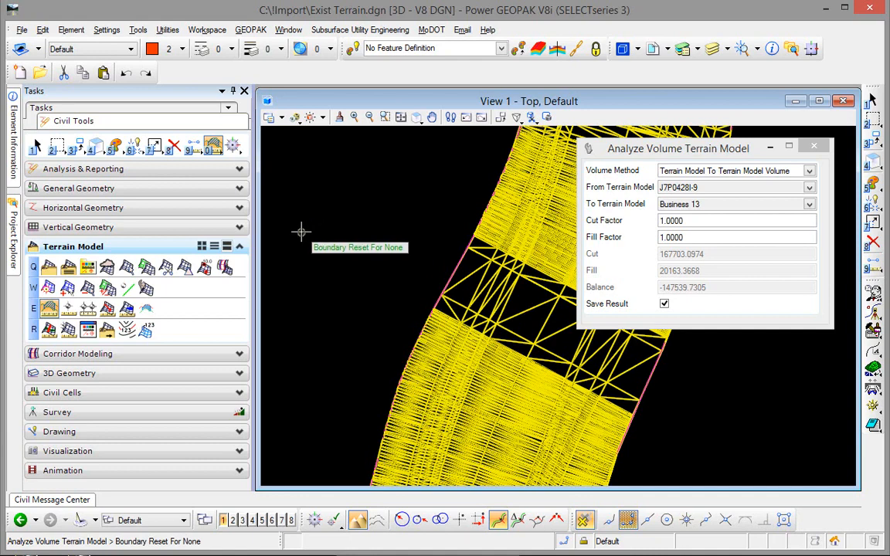
right_click(301, 230)
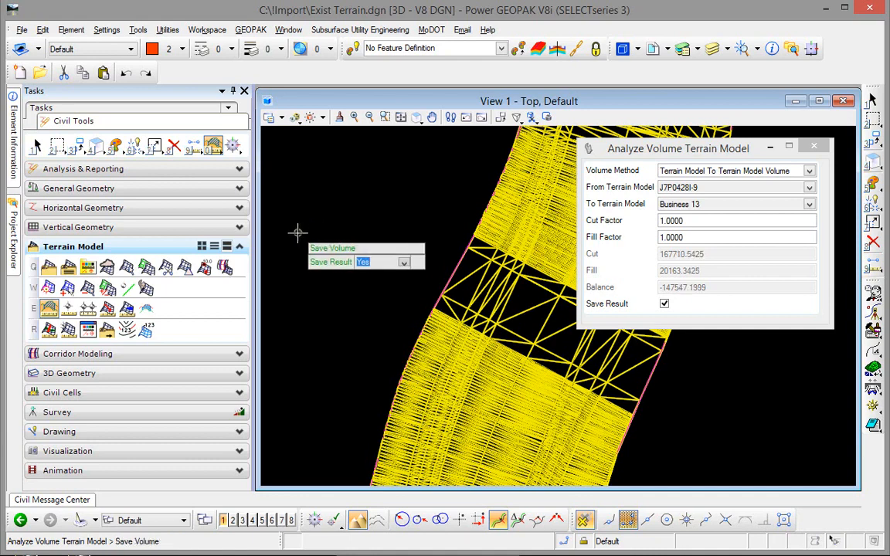
left_click(297, 234)
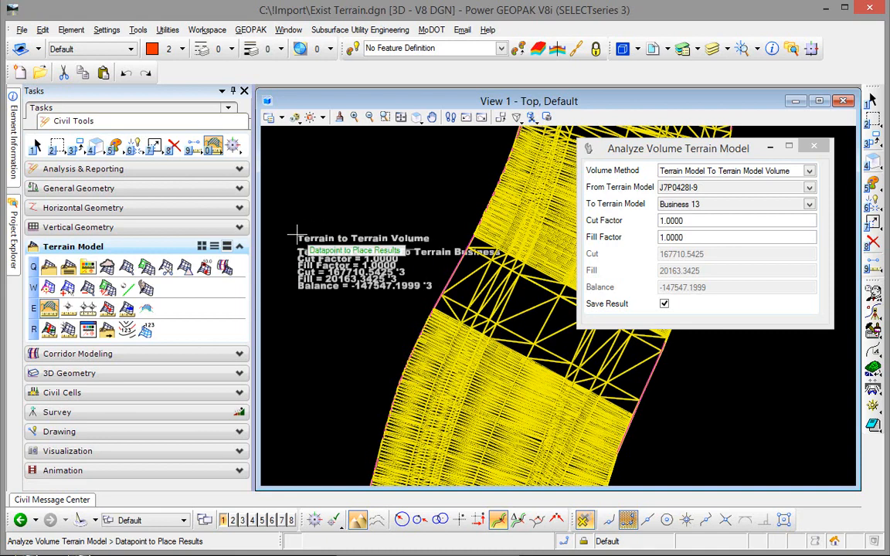
left_click(275, 157)
Review the placed volume results text and undo the volume analysis placement.
scroll(309, 166, "up", 2)
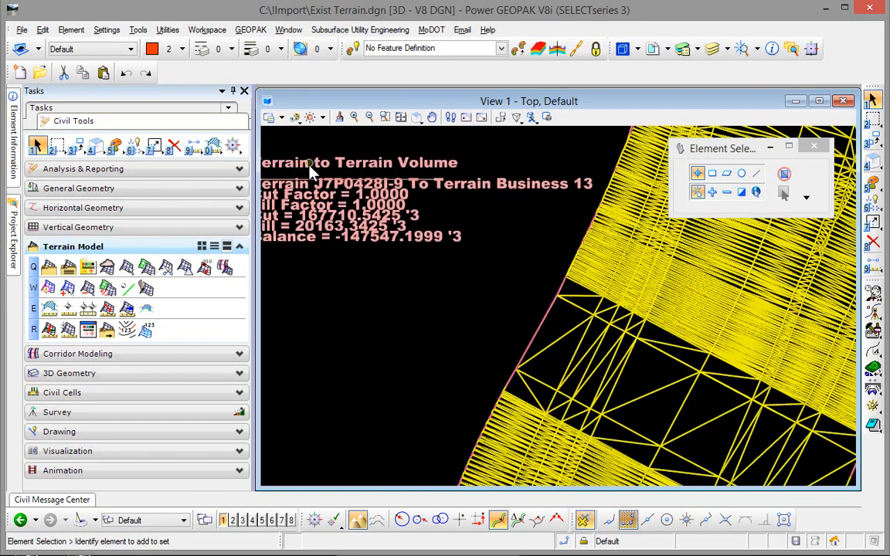
scroll(309, 167, "up", 1)
scroll(353, 286, "down", 1)
middle_click_drag(353, 287, 400, 296)
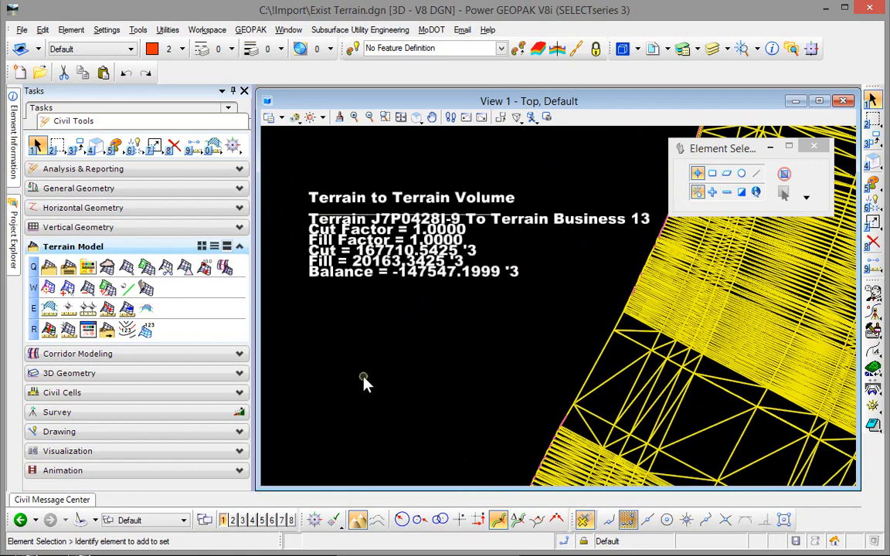
scroll(373, 373, "down", 2)
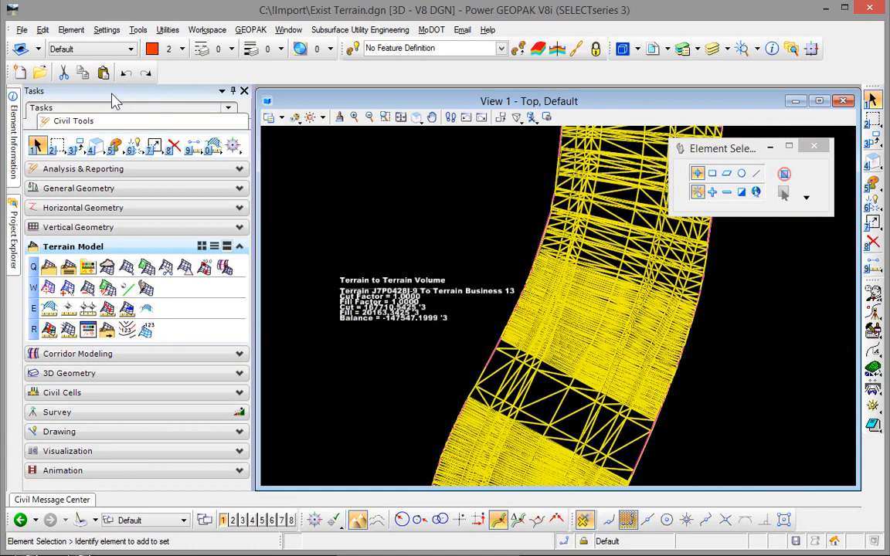
left_click(126, 73)
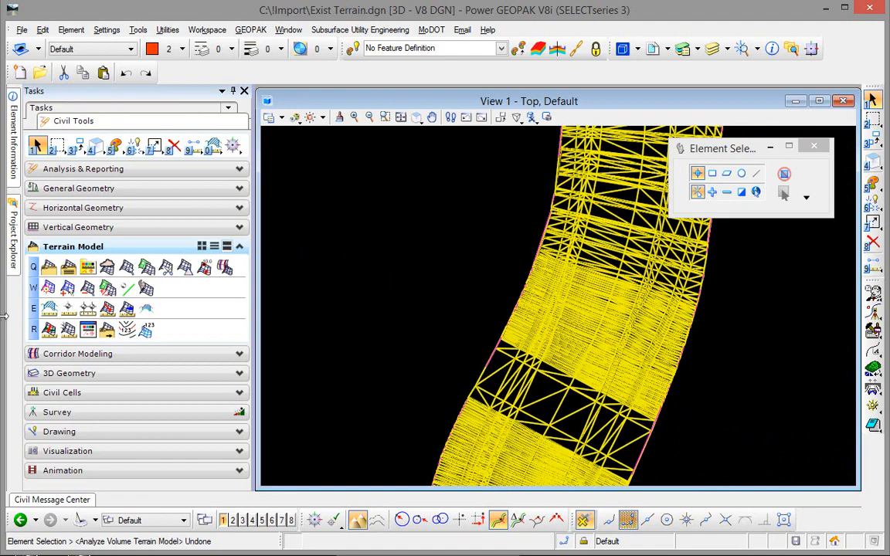
Start Analyze Point on the corridor-shaped terrain by selecting its boundary, and inspect points in the sparse triangle area.
left_click(68, 309)
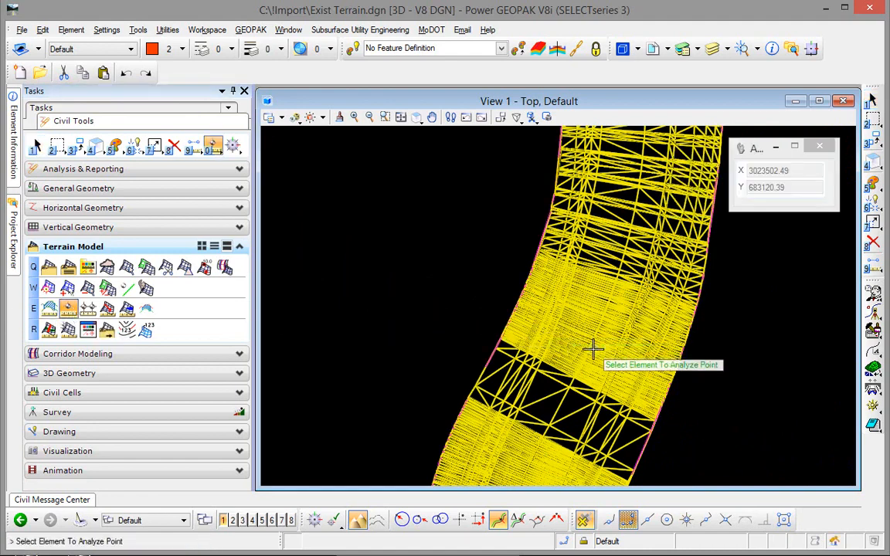
scroll(659, 448, "up", 2)
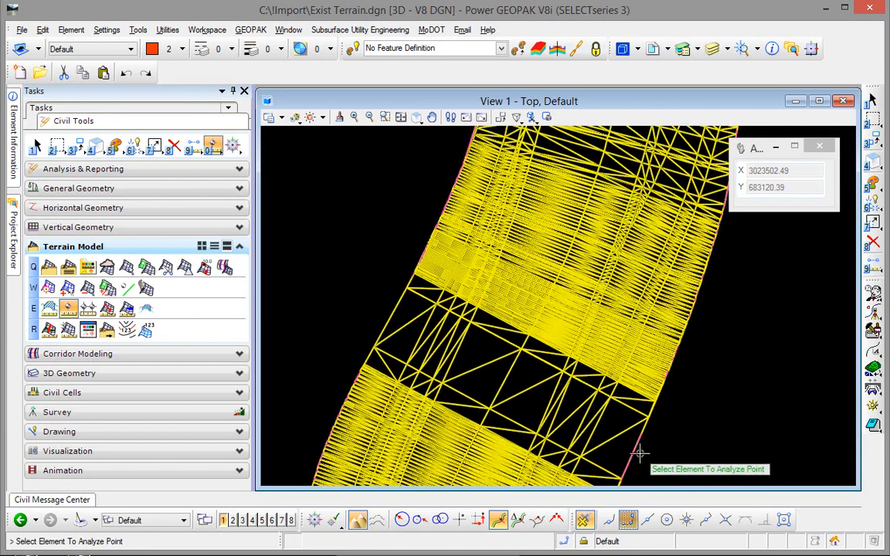
left_click(629, 459)
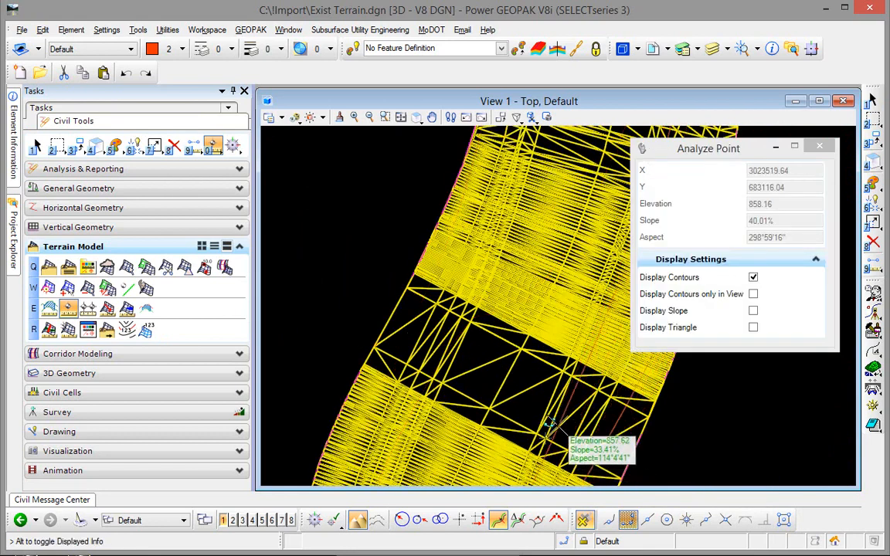
scroll(554, 426, "up", 2)
scroll(554, 426, "up", 3)
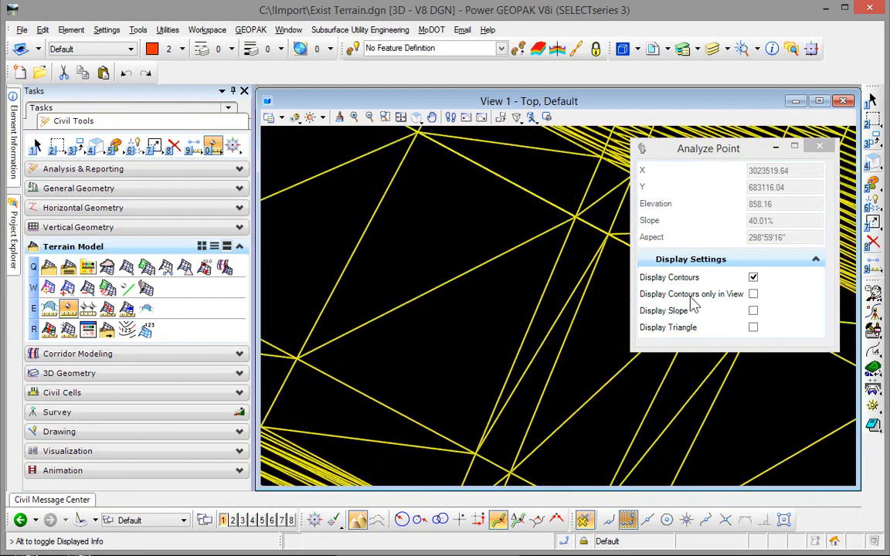
Turn off Display Contours, turn on Display Contours only in View, Display Slope and Display Triangle, and analyze points on the terrain.
left_click(753, 278)
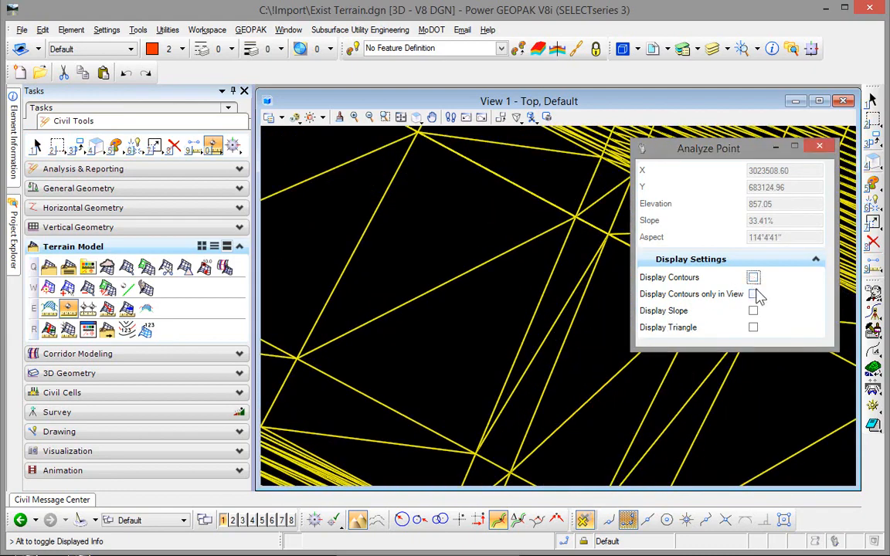
left_click(754, 296)
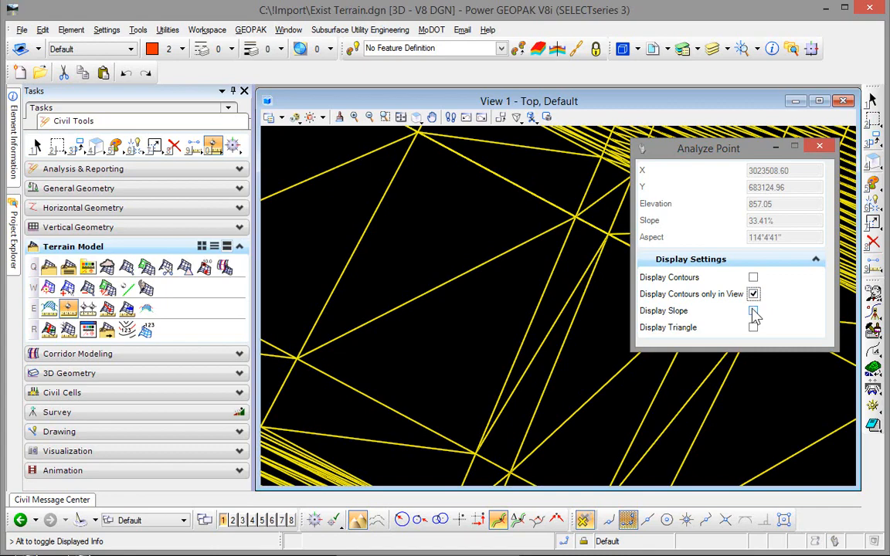
left_click(753, 312)
scroll(407, 306, "down", 2)
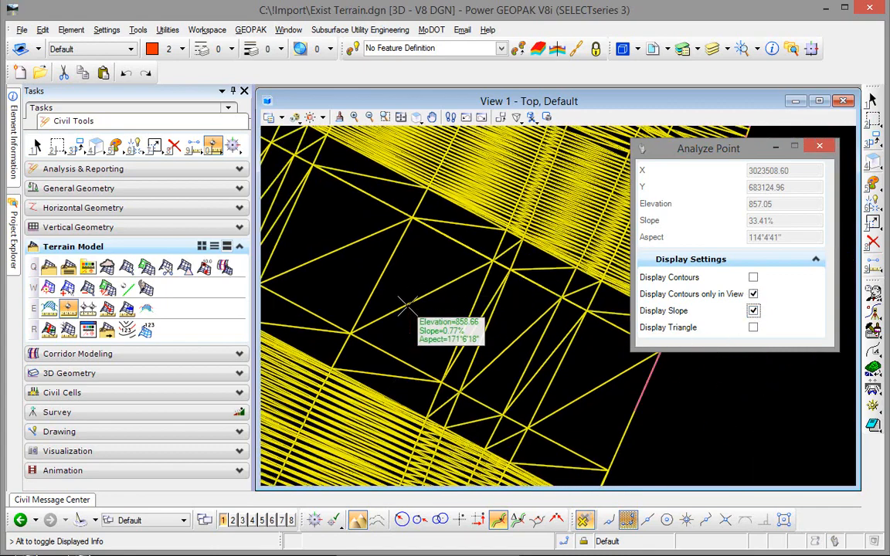
left_click(399, 290)
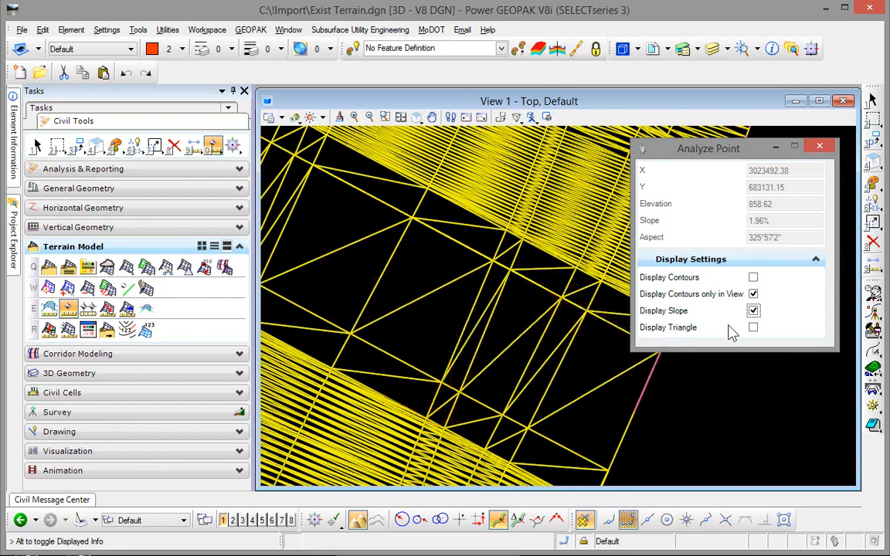
left_click(753, 327)
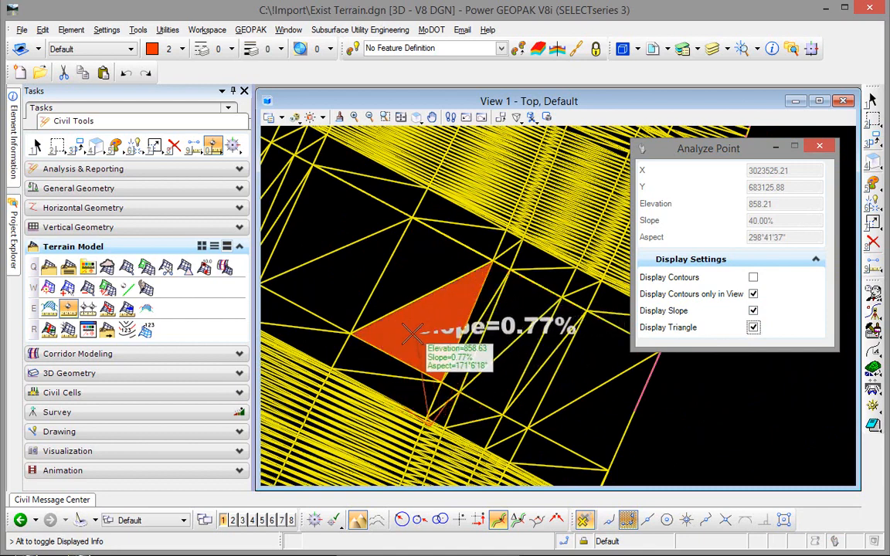
left_click(349, 290)
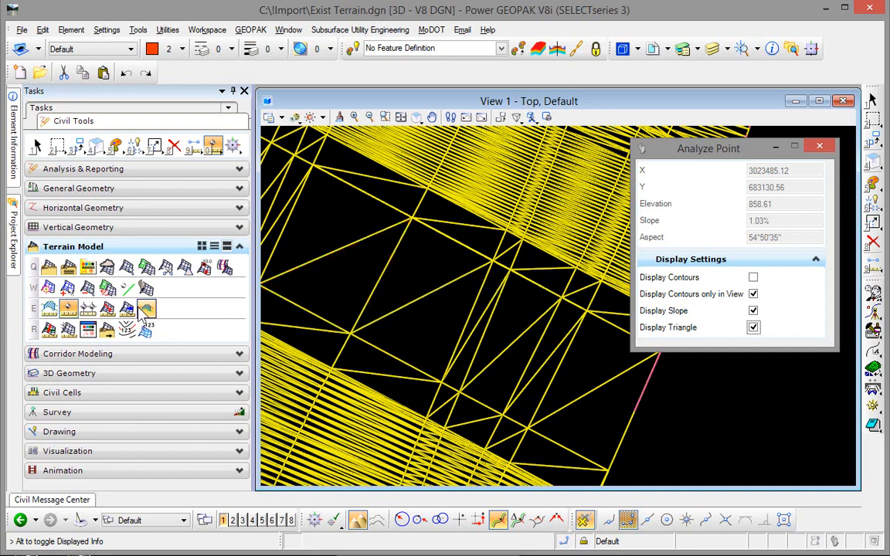
Analyze the slope between two points across the sparse triangle area of the terrain, and undo the resulting slope annotation.
left_click(87, 310)
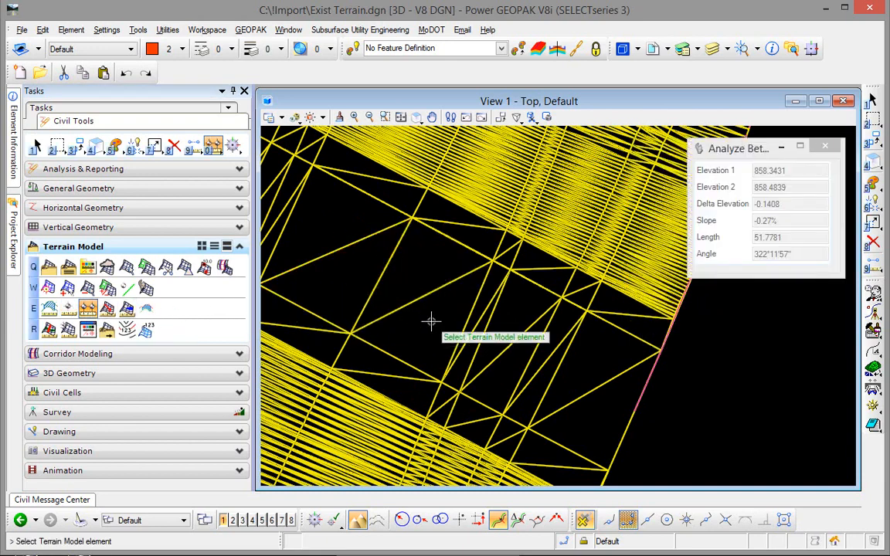
left_click(642, 391)
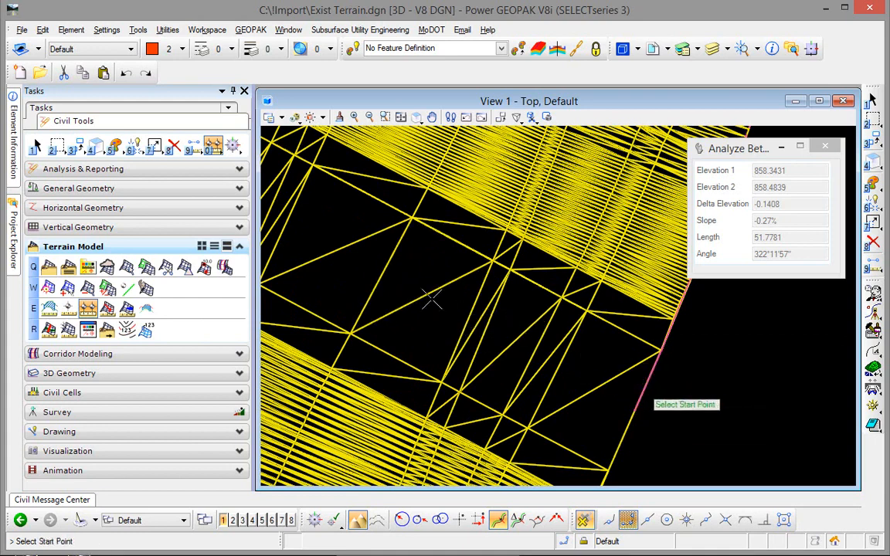
left_click(340, 272)
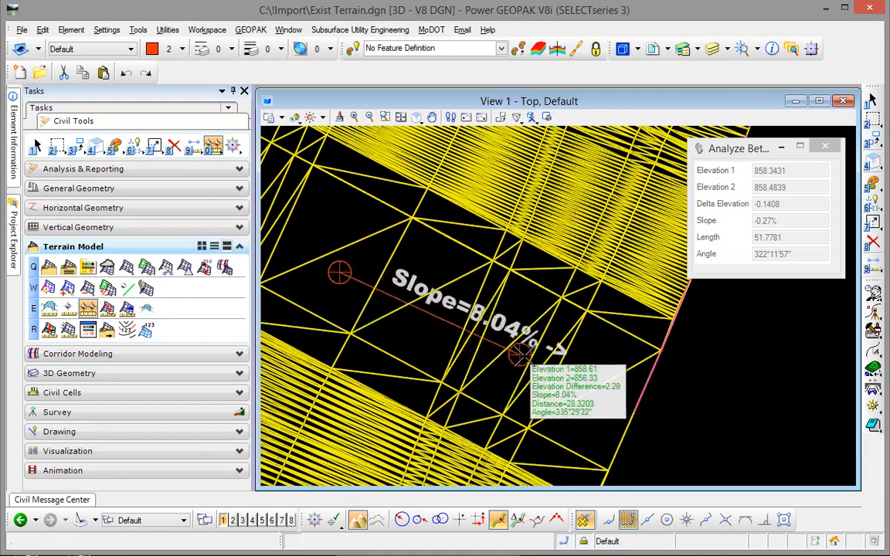
left_click(582, 424)
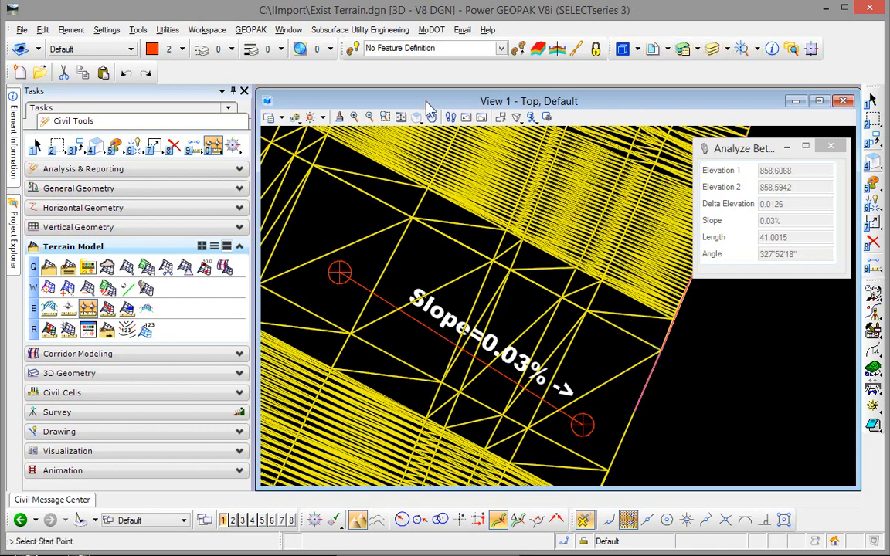
left_click(126, 73)
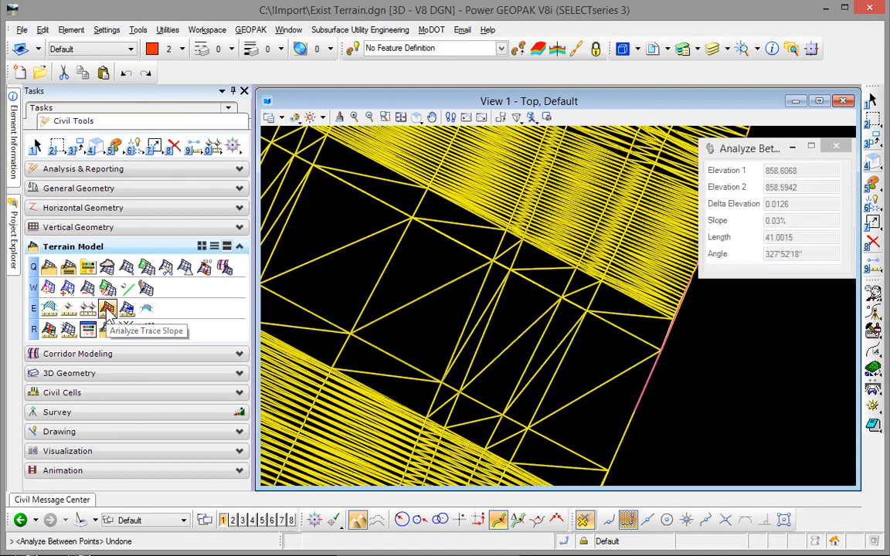
Start Analyze Trace Slope on the terrain with Maximum Slope Trace, set the length to 50, and preview downward traces across the sparse triangles.
left_click(108, 309)
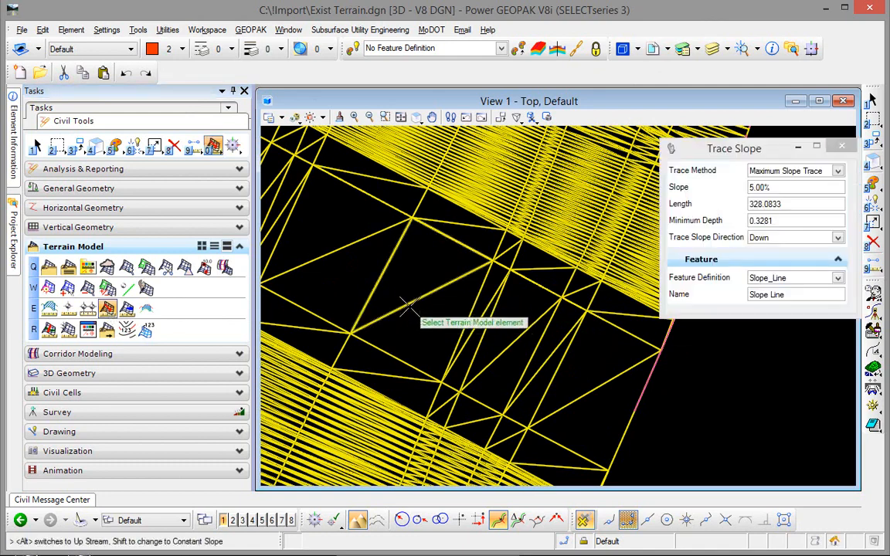
left_click(407, 307)
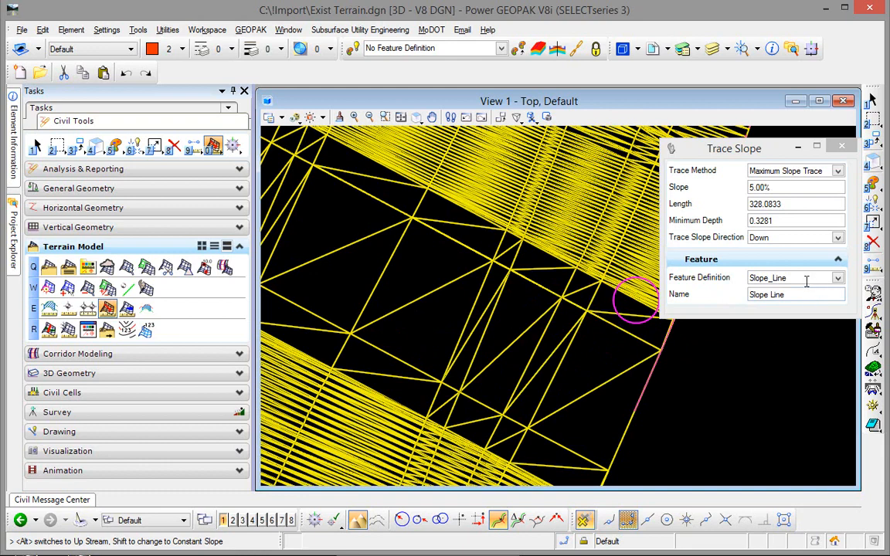
left_click(838, 170)
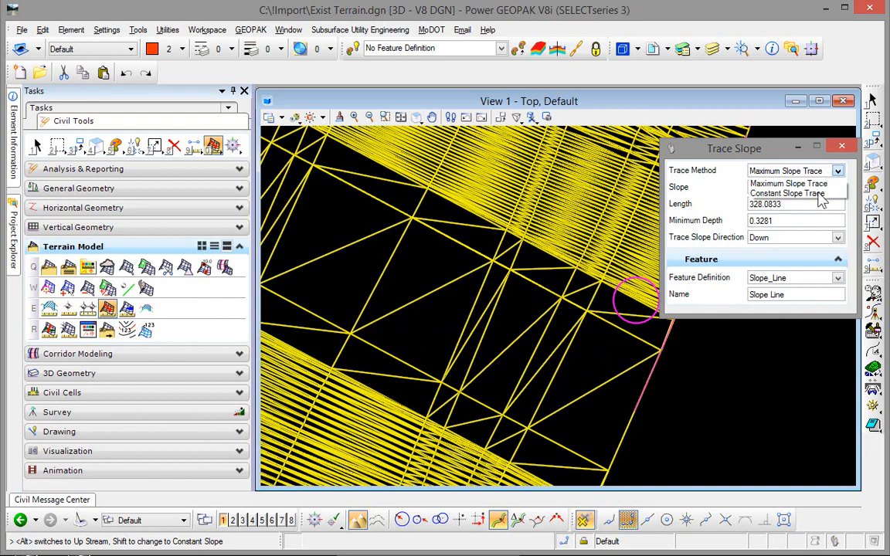
left_click(796, 184)
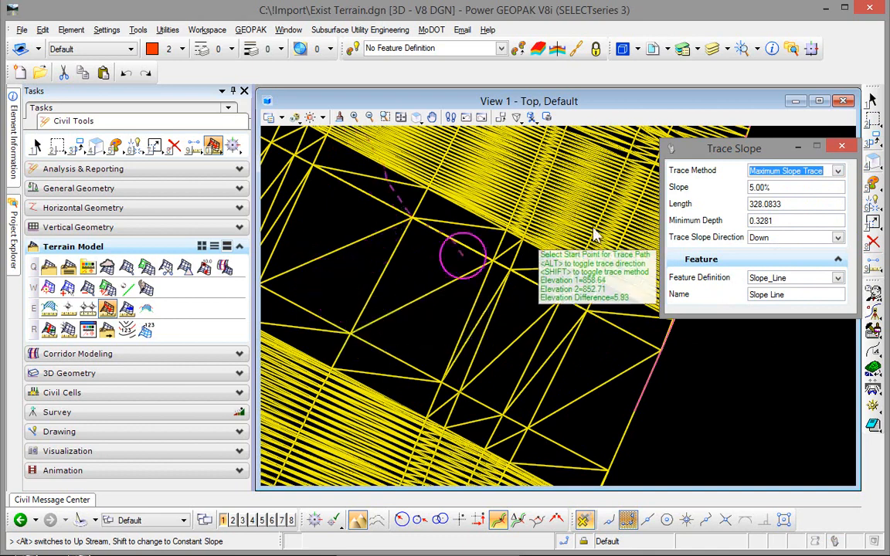
left_click(790, 205)
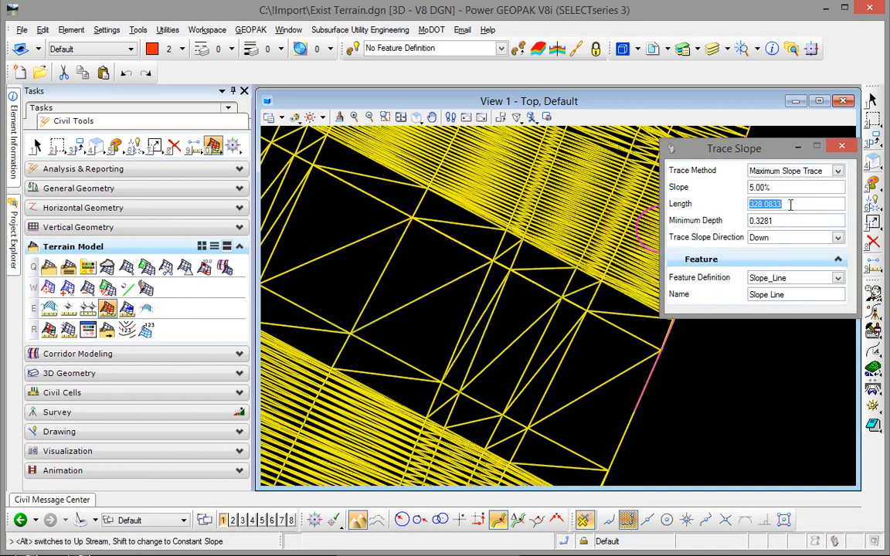
type("150.0000")
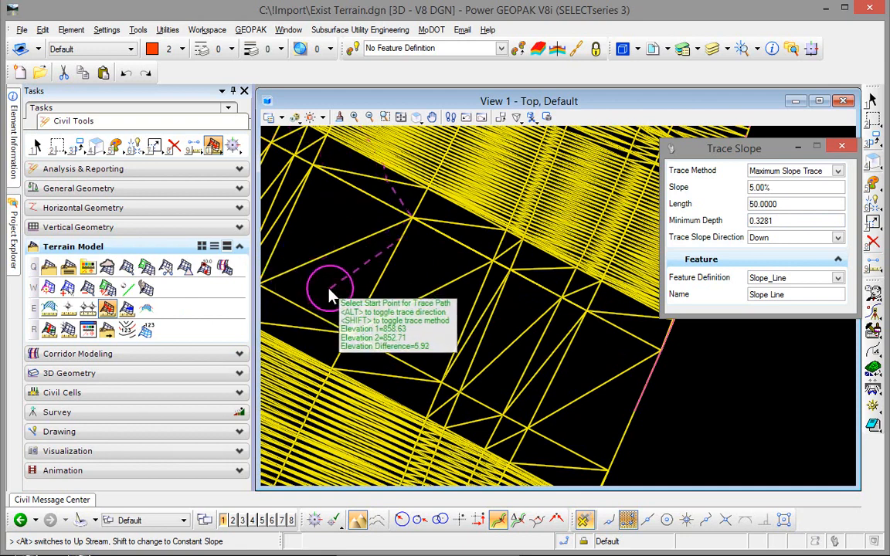
Run Analyze Pond on the corridor-shaped terrain by selecting its boundary.
left_click(126, 309)
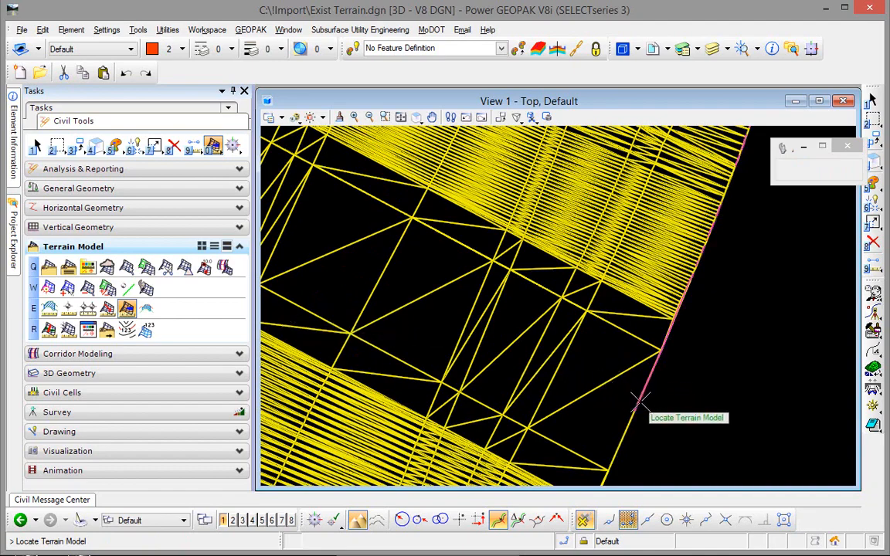
scroll(558, 406, "down", 5)
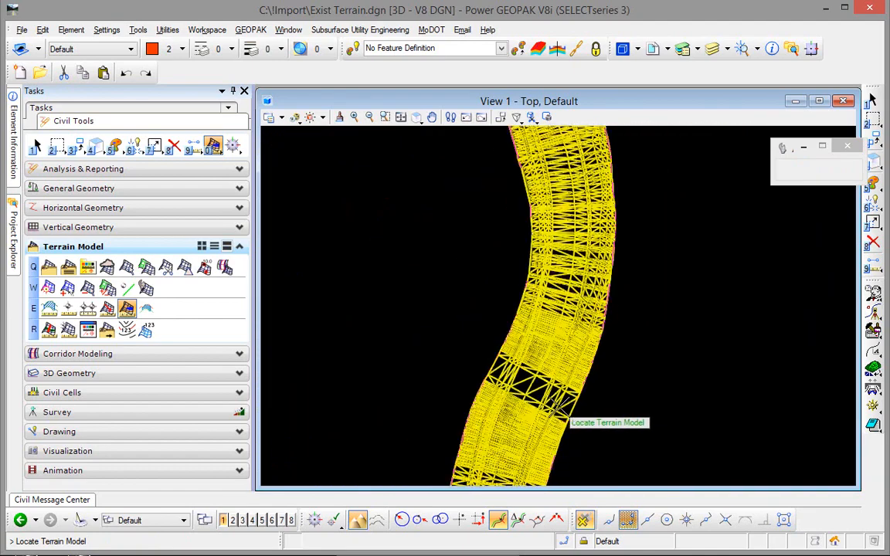
scroll(558, 406, "down", 2)
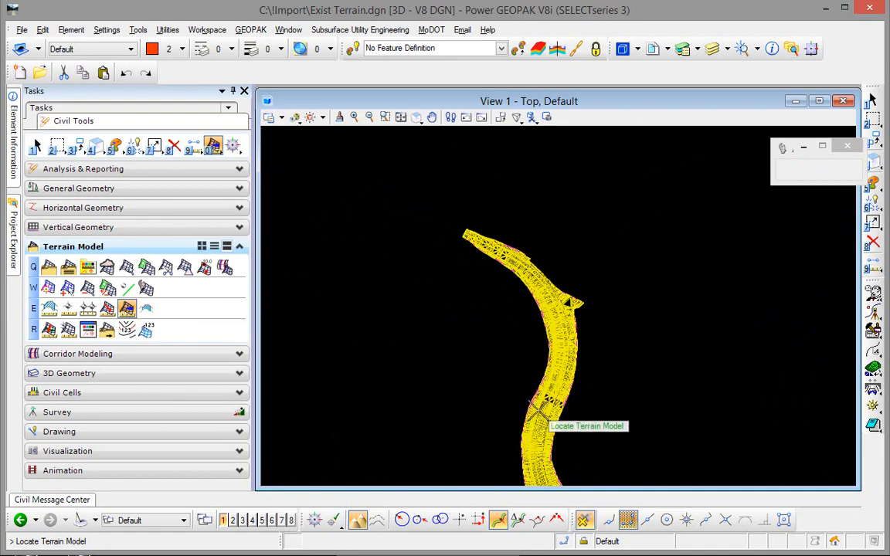
left_click(531, 410)
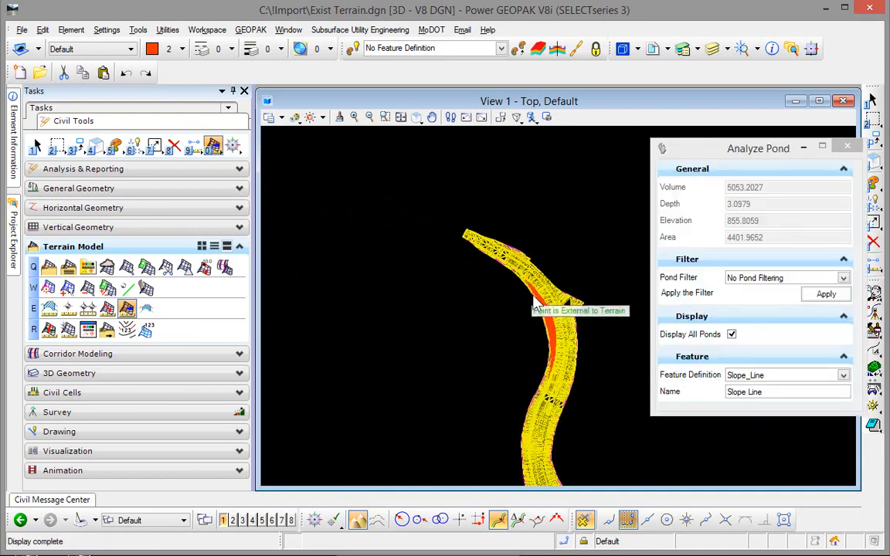
Inspect the pond along the inner edge of the terrain's upper curve and check the rest of the corridor, ending the pond analysis without saving.
scroll(552, 325, "up", 5)
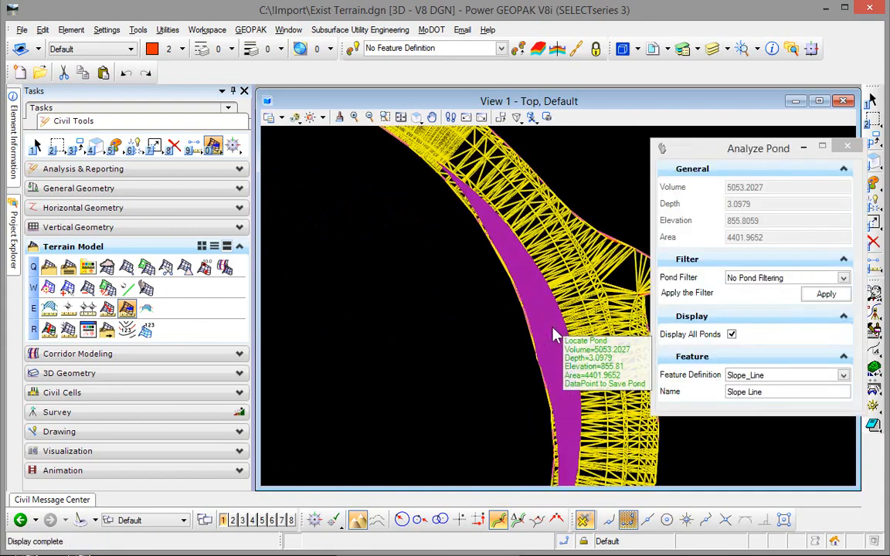
scroll(553, 334, "up", 2)
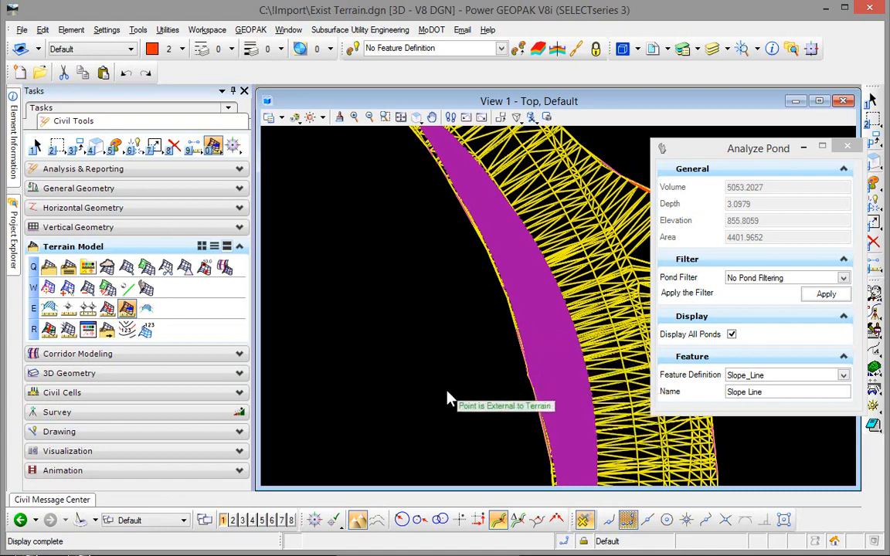
scroll(493, 402, "down", 7)
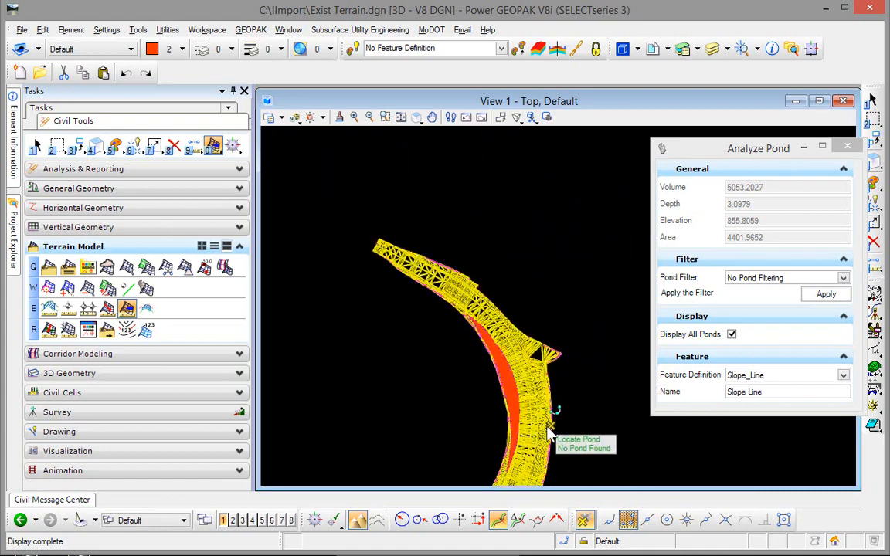
middle_click_drag(576, 438, 558, 253)
scroll(549, 275, "down", 3)
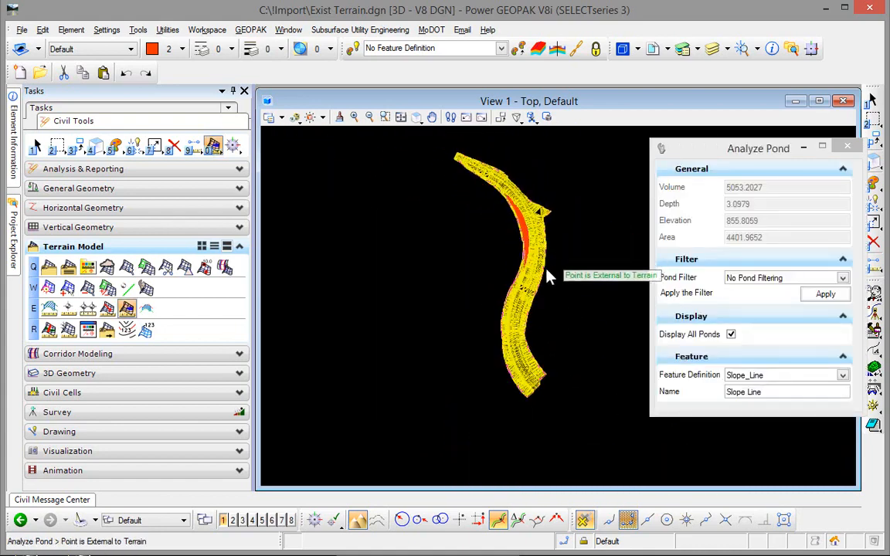
scroll(541, 207, "up", 6)
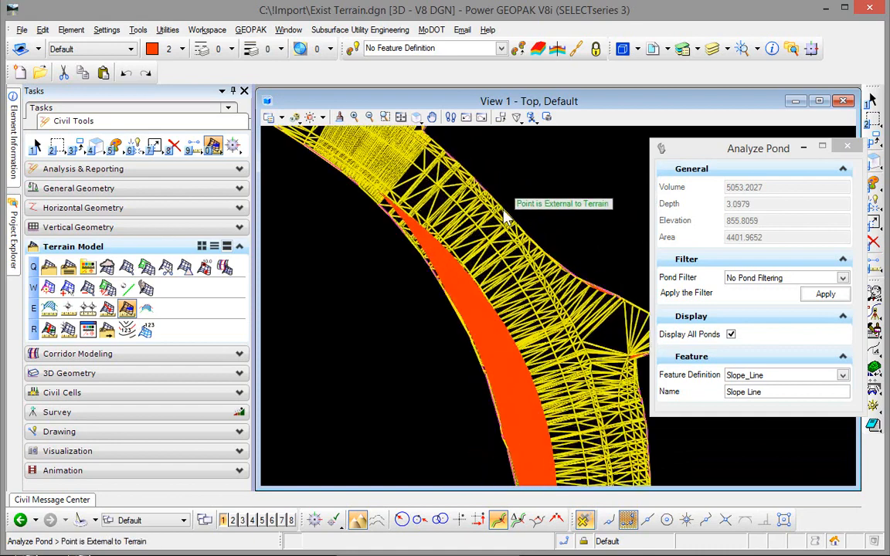
right_click(320, 339)
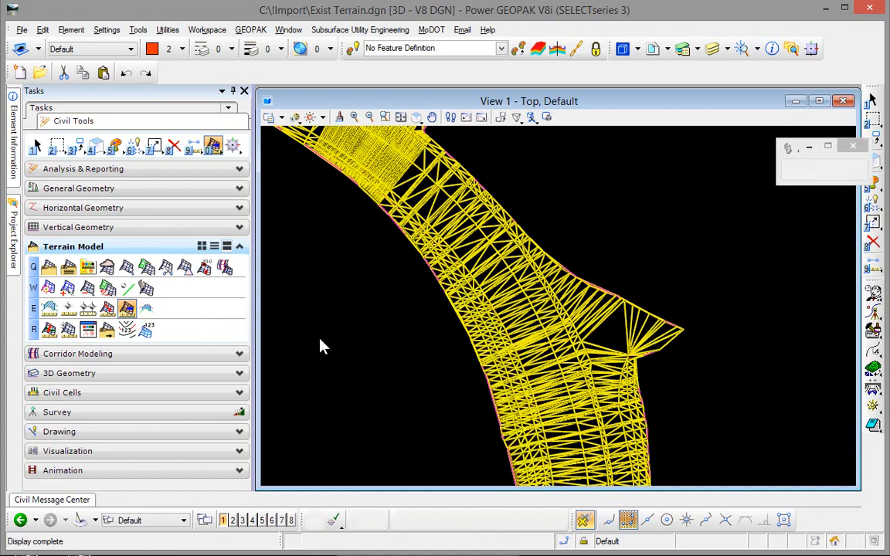
Start Create Cut & Fill Volumes and select the large outer terrain boundary as the existing surface.
left_click(148, 311)
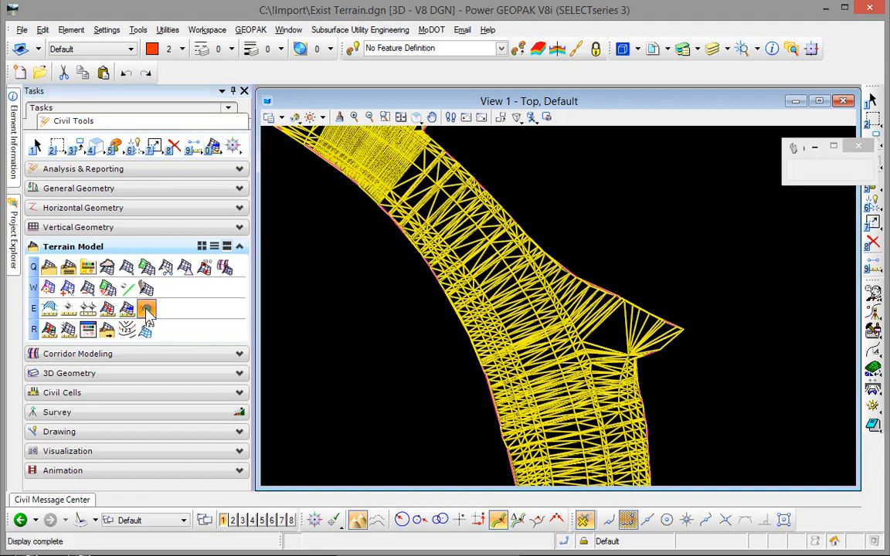
scroll(434, 351, "down", 5)
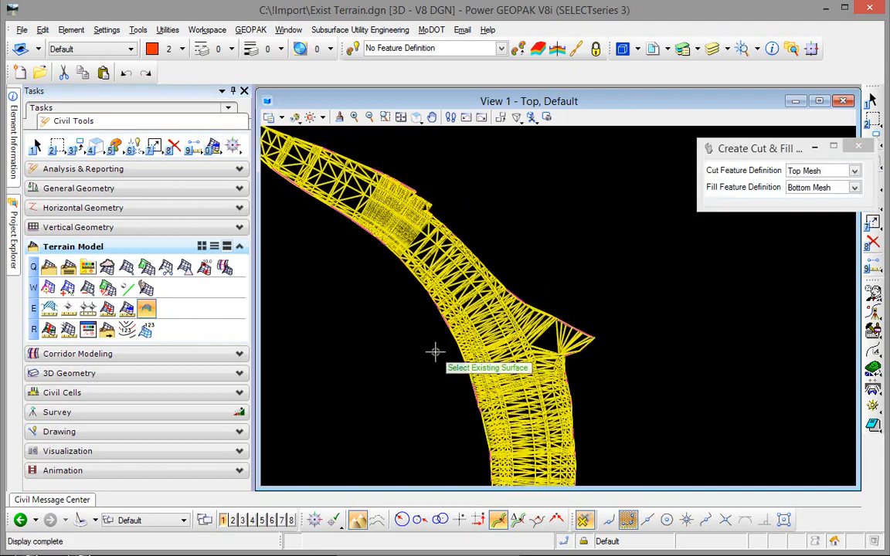
scroll(435, 352, "down", 6)
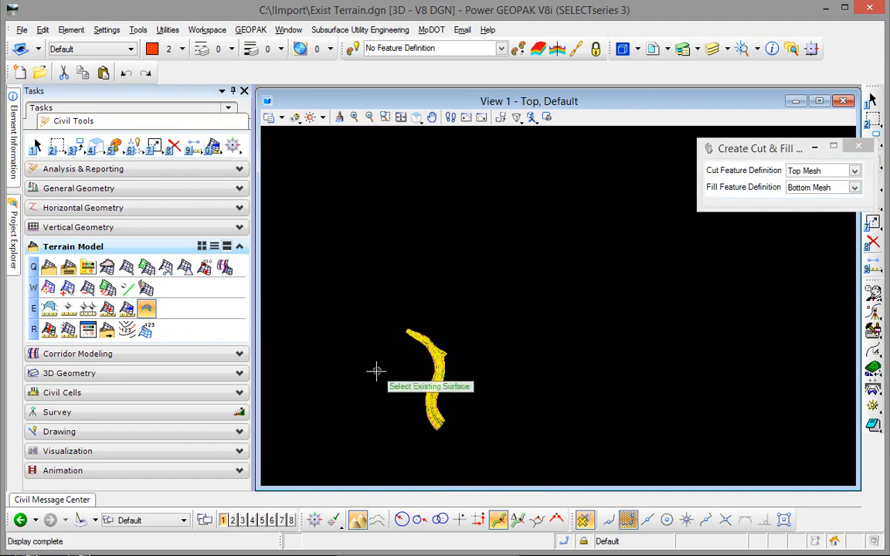
middle_click_drag(376, 372, 396, 354)
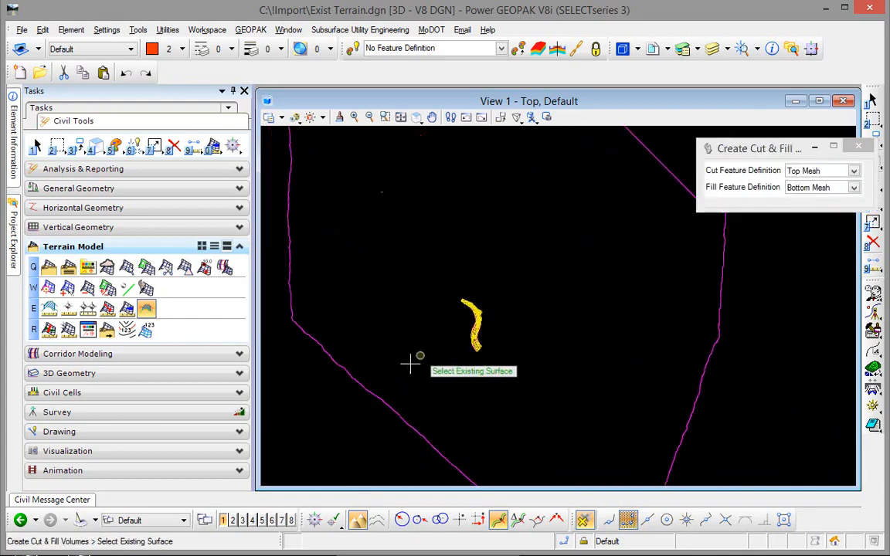
left_click(377, 397)
Select the corridor-shaped terrain as the design surface and create the volumes with Top Mesh for cut and Bottom Mesh for fill.
scroll(519, 357, "up", 2)
scroll(455, 324, "up", 5)
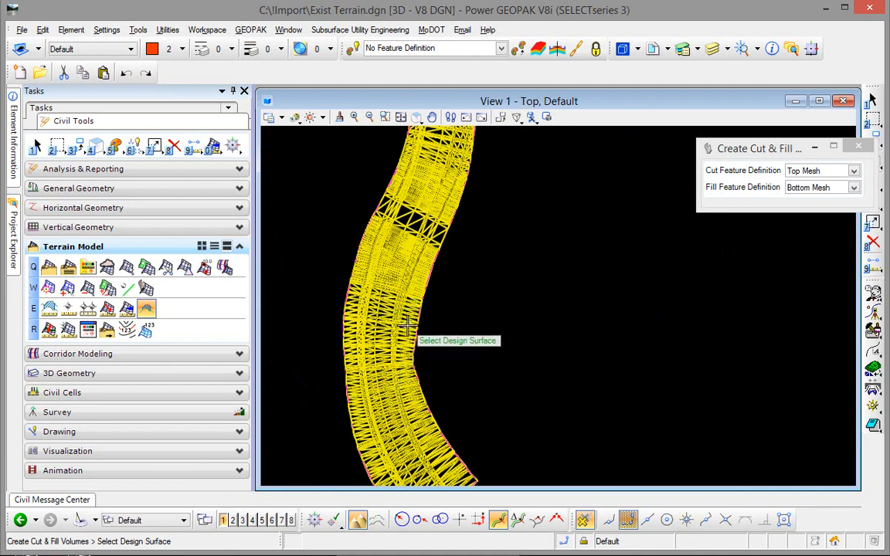
left_click(415, 330)
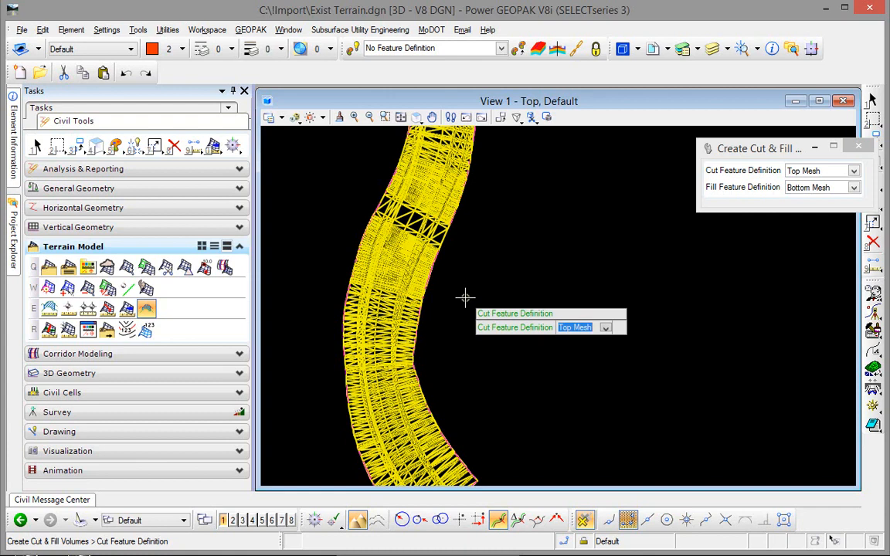
left_click(465, 298)
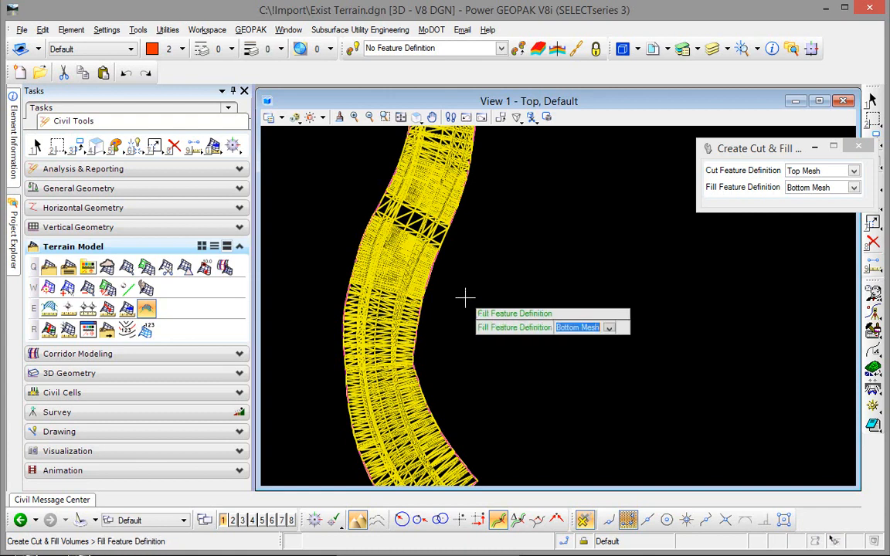
left_click(464, 297)
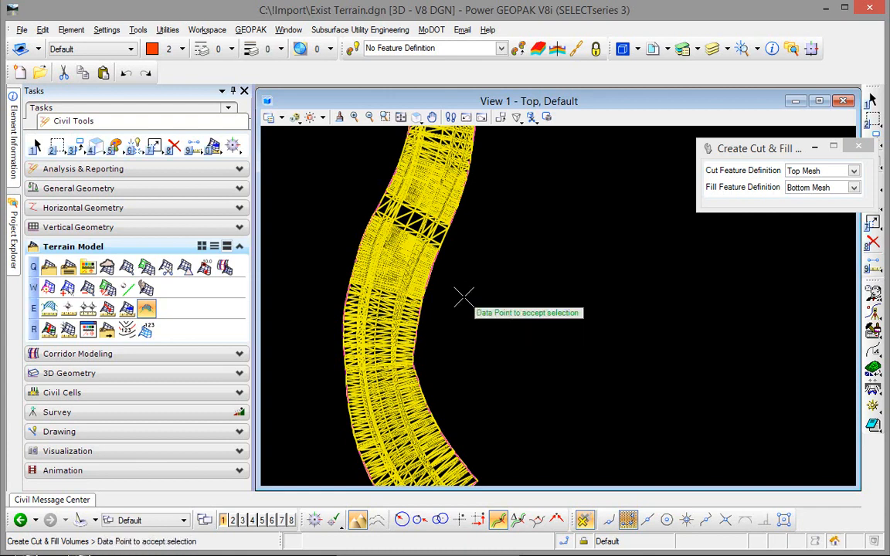
left_click(464, 298)
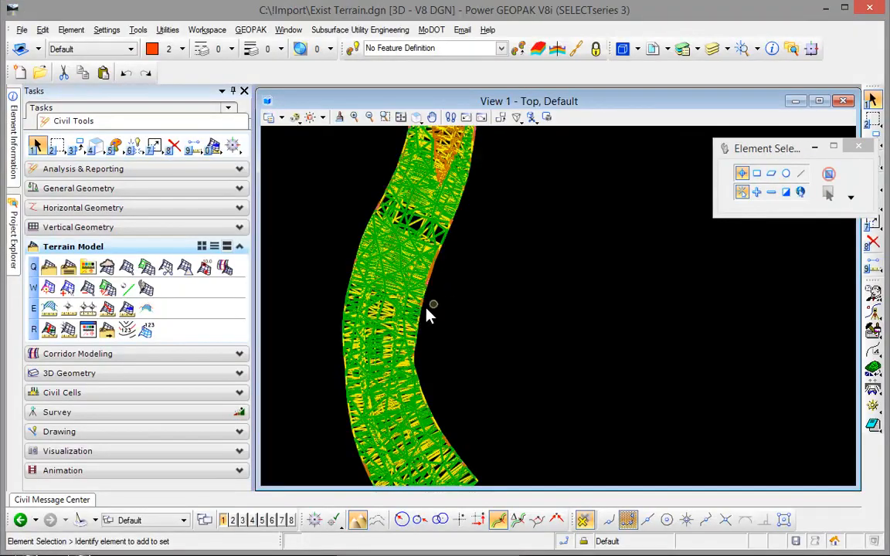
Change the feature definition of the corridor-shaped terrain to Design Boundary to hide its triangles.
left_click(421, 324)
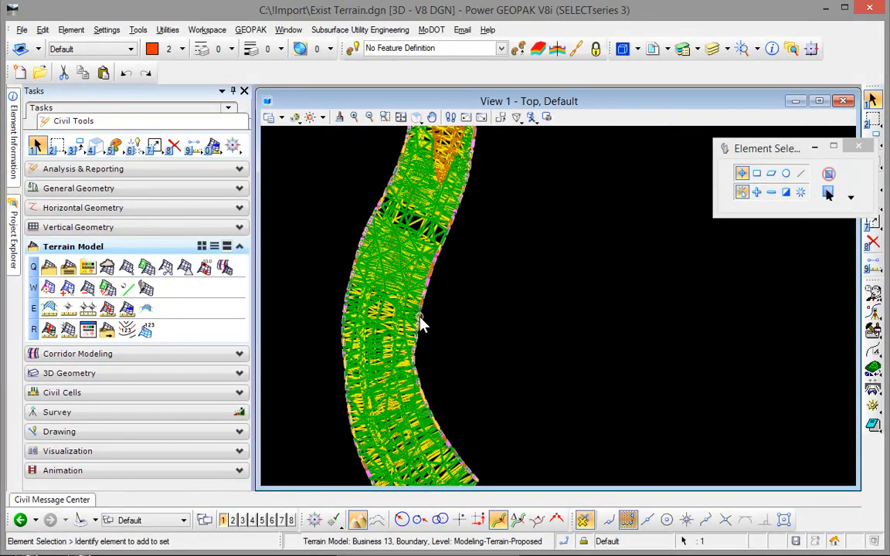
mouse_move(436, 311)
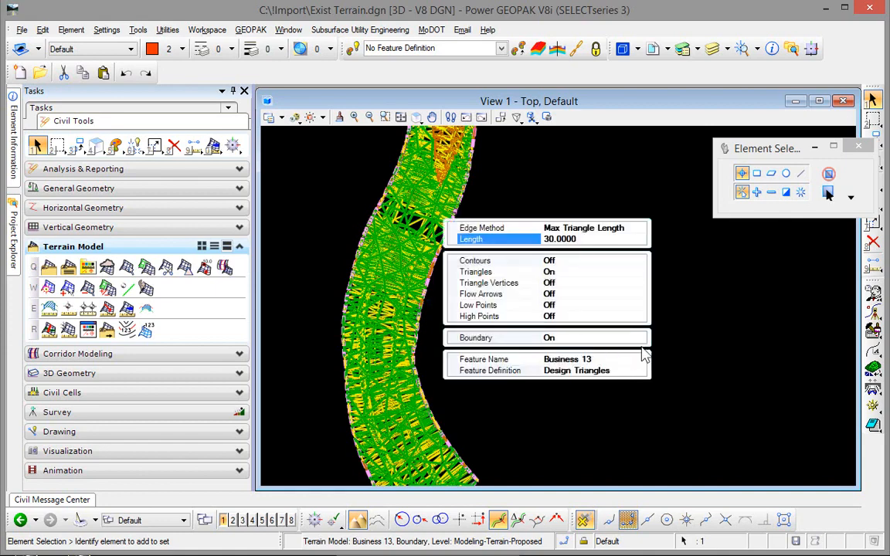
left_click(641, 371)
left_click(641, 371)
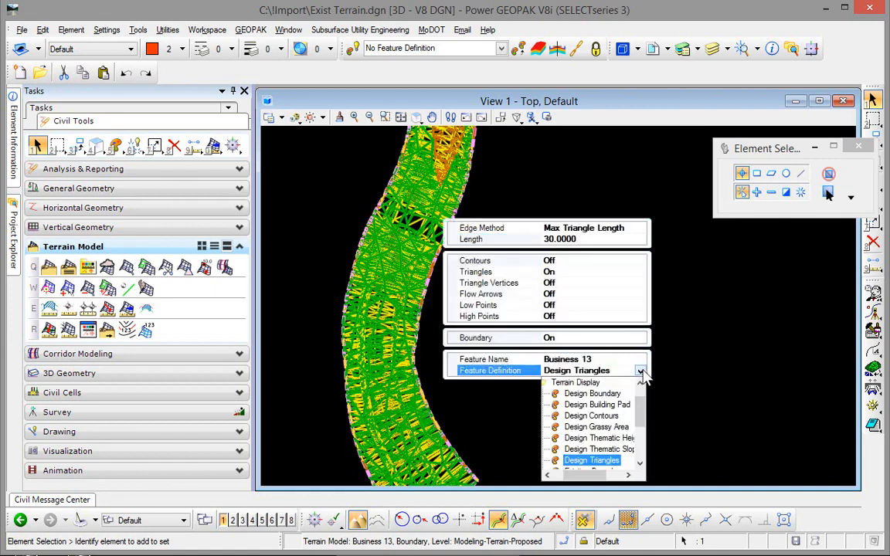
left_click(526, 393)
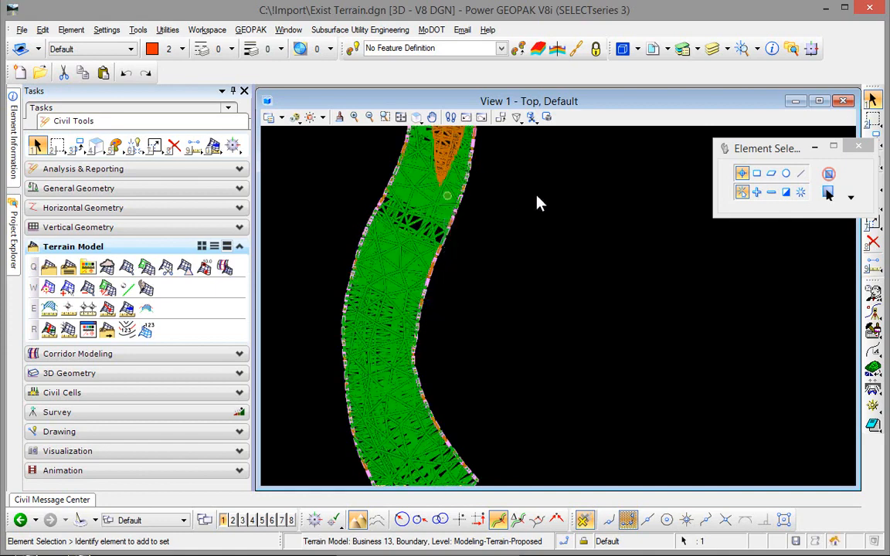
Examine the cut and fill meshes around the corridor's upper curve, identifying the Bottom Mesh and Top Mesh elements.
left_click(431, 117)
left_click_drag(556, 201, 567, 312)
right_click(566, 312)
scroll(553, 338, "up", 4)
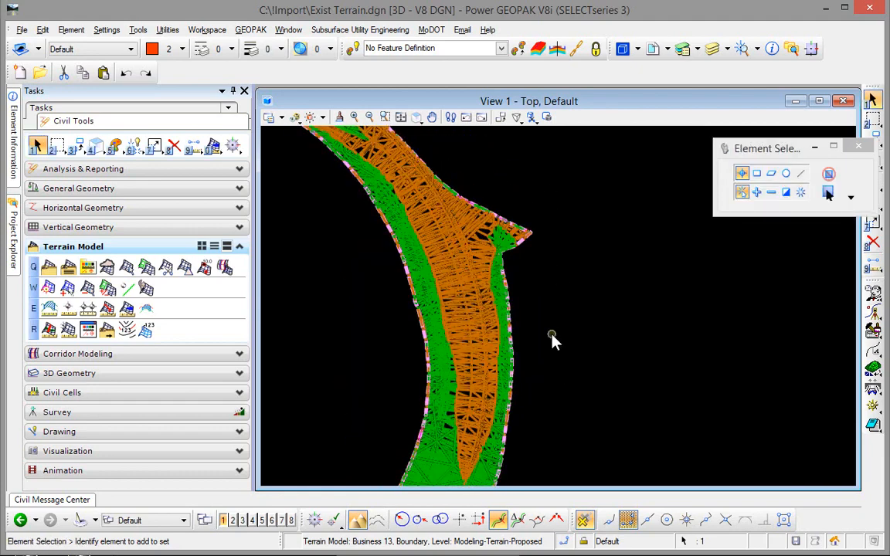
scroll(458, 340, "down", 1)
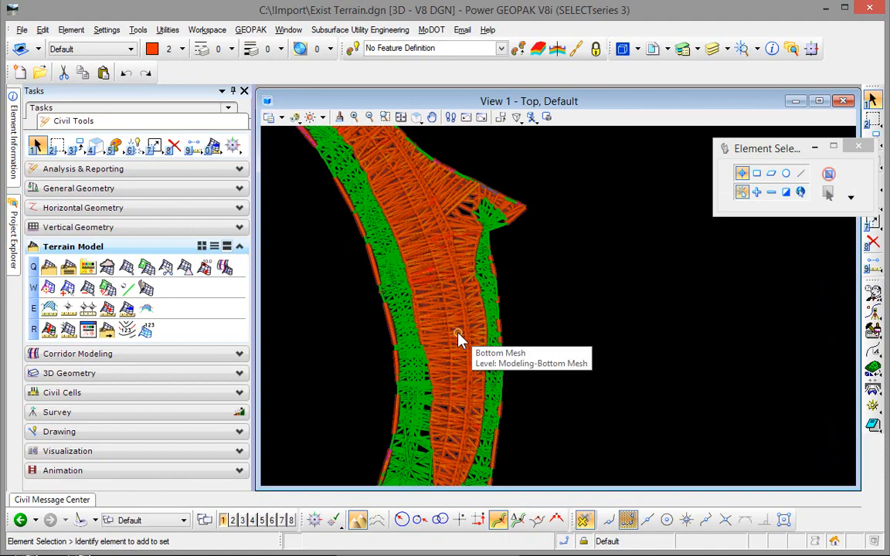
left_click(458, 340)
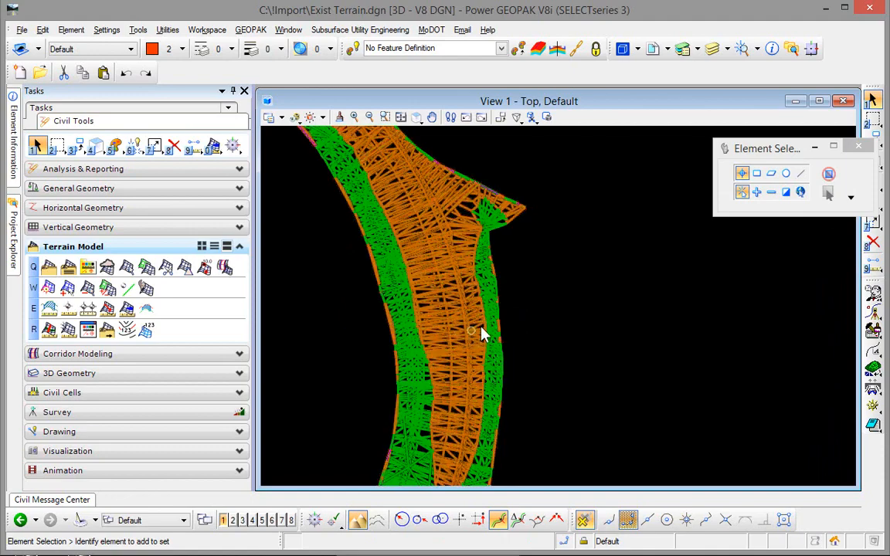
left_click(492, 408)
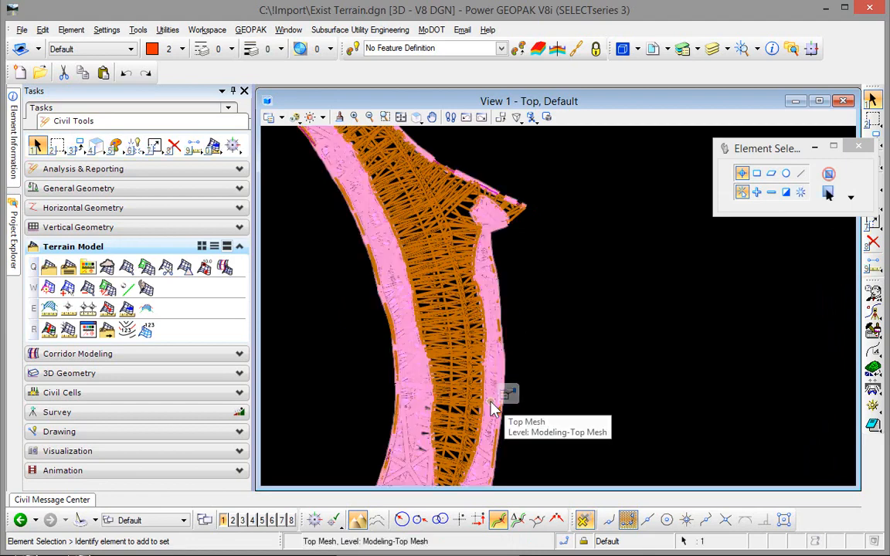
mouse_move(509, 394)
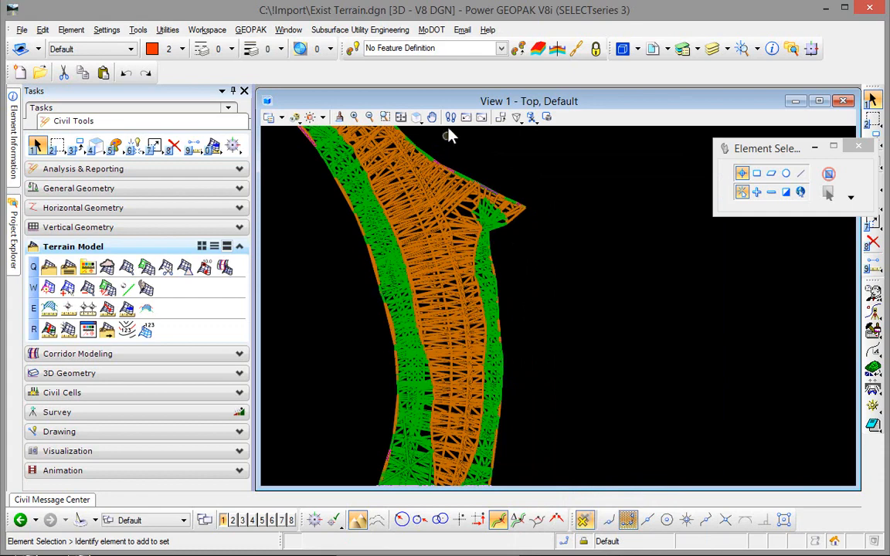
Rotate the view dynamically into a tilted 3D angle to examine the cut and fill meshes around the orange mesh's lower tip.
left_click(417, 117)
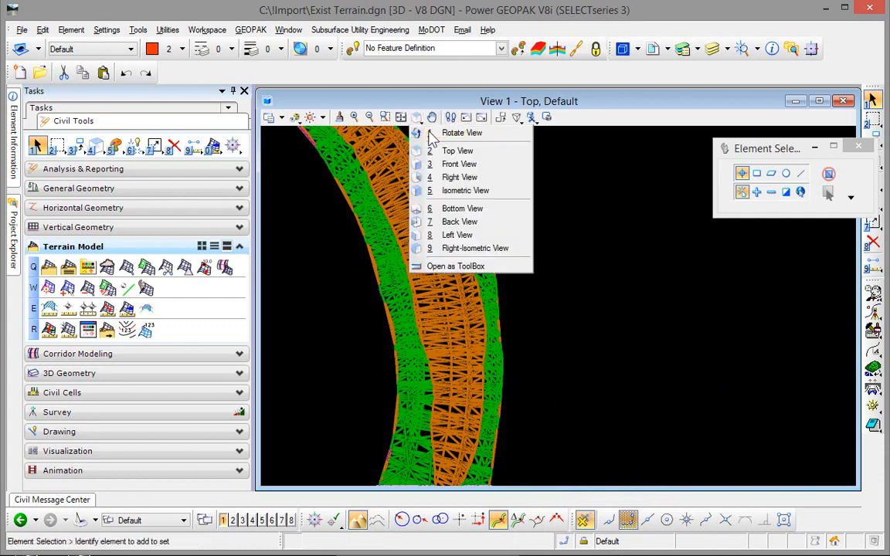
left_click(433, 134)
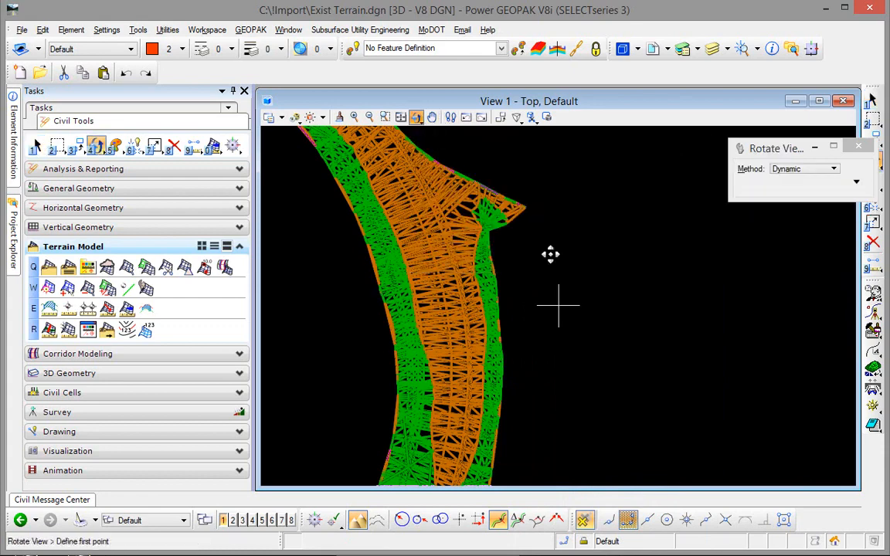
left_click(477, 342)
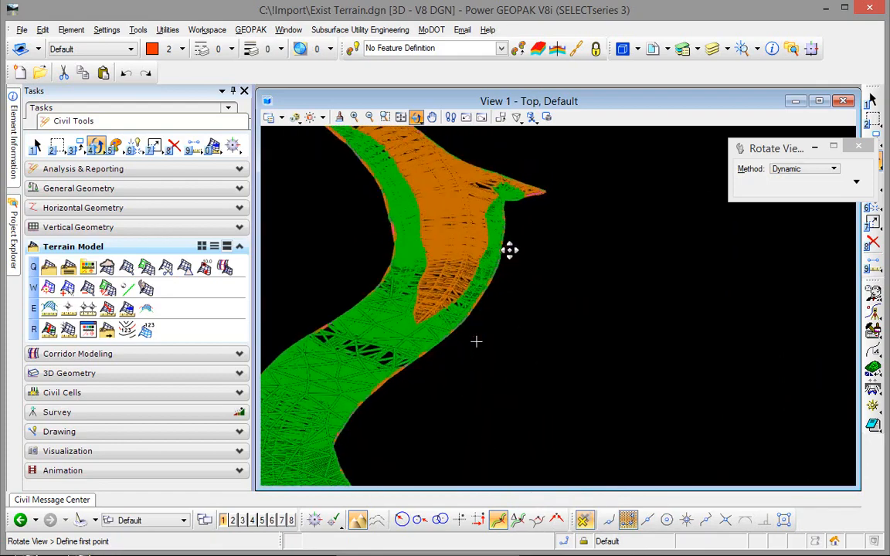
left_click(523, 230)
scroll(468, 240, "up", 4)
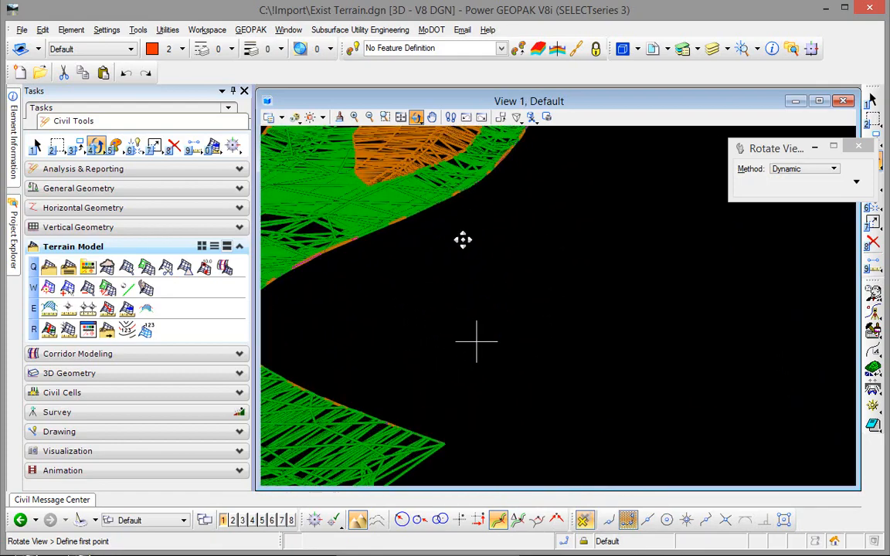
middle_click_drag(473, 227, 590, 485)
scroll(528, 338, "up", 2)
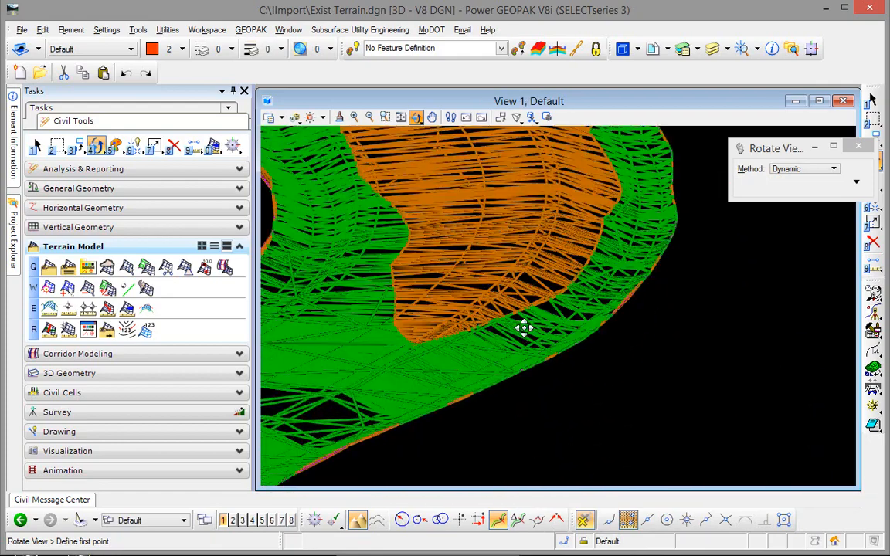
key("Escape")
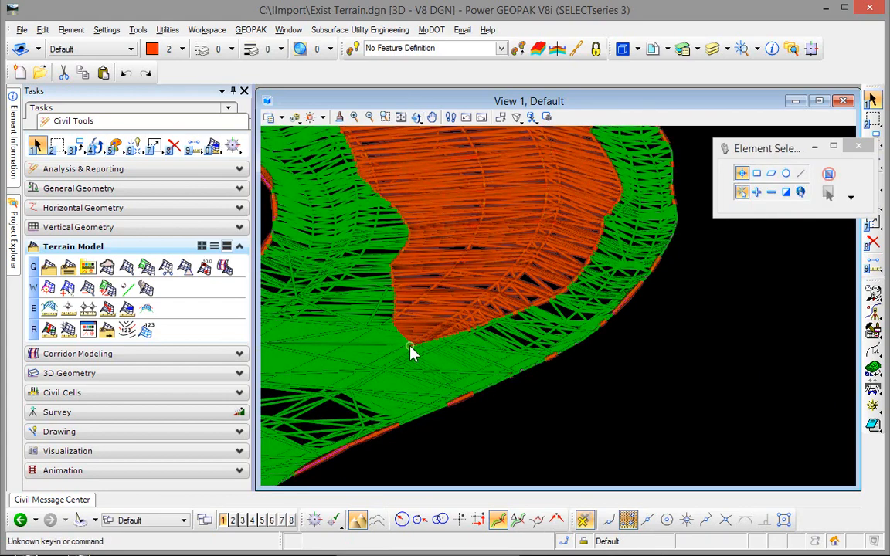
Inspect the green mesh by selecting it, and display the element properties of the orange mesh.
left_click(339, 335)
left_click(342, 340)
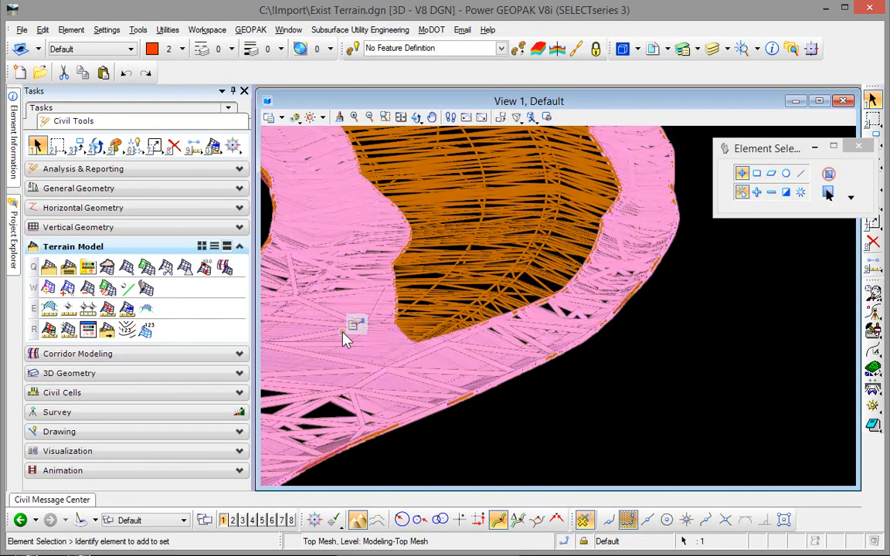
left_click(683, 336)
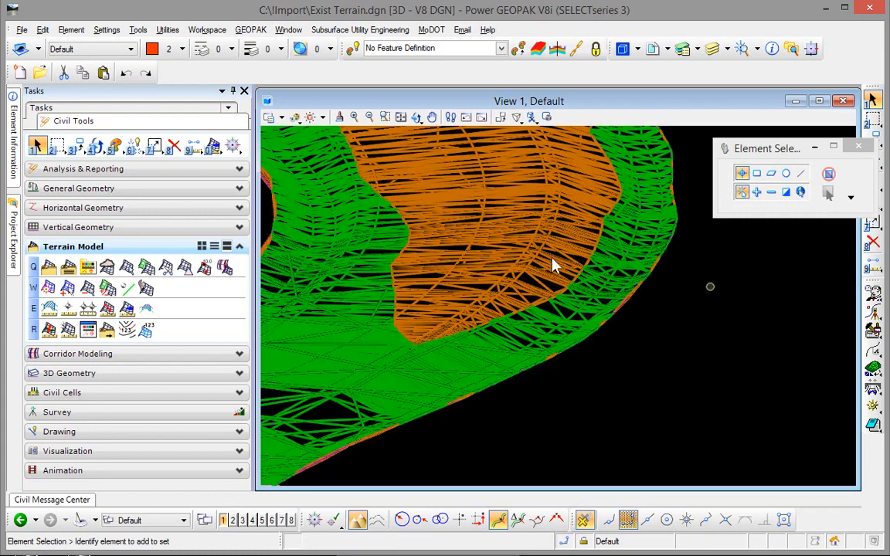
left_click(502, 248)
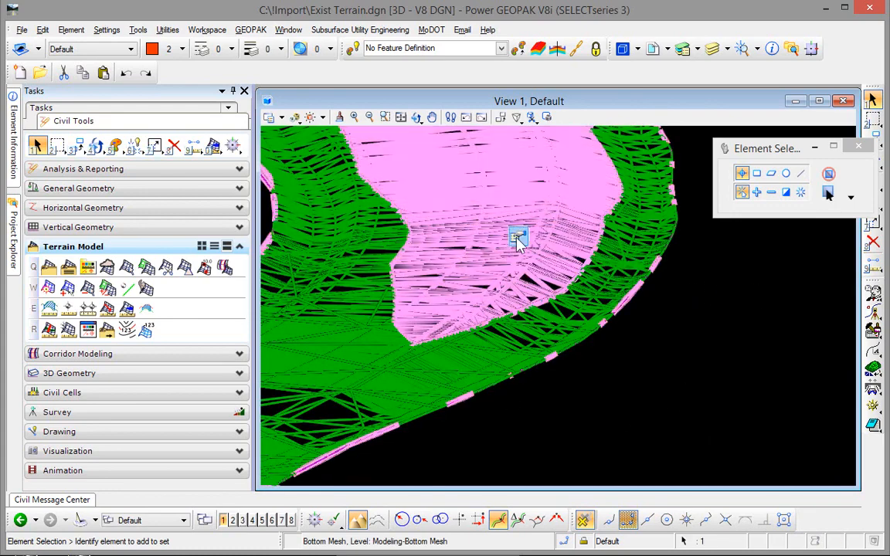
mouse_move(516, 234)
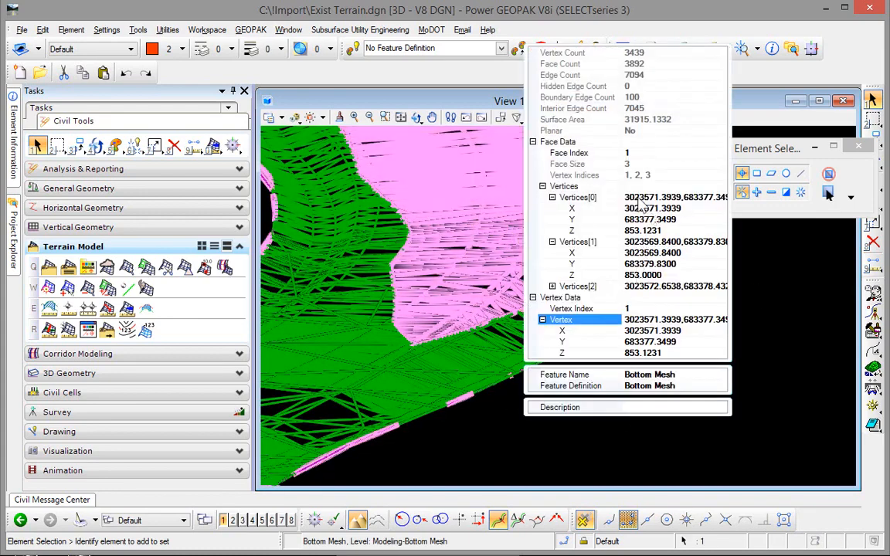